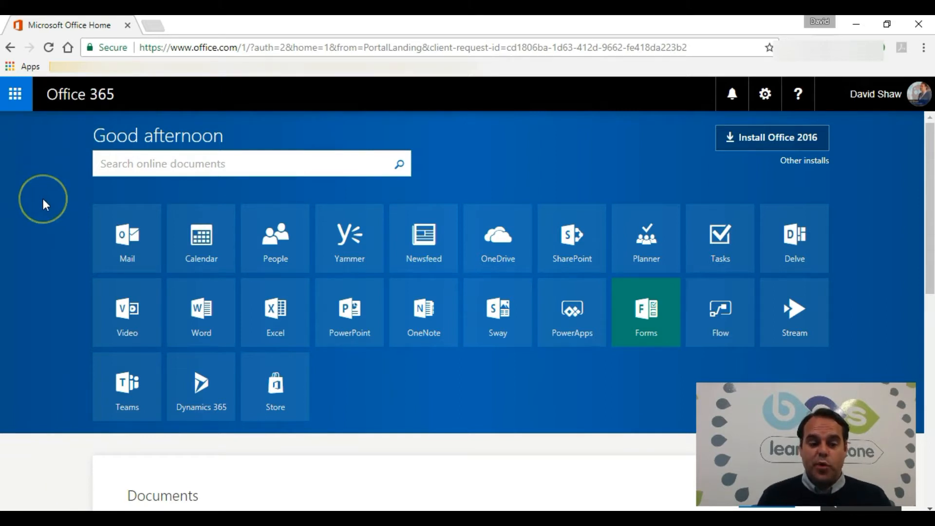
Create a new form in Microsoft Forms and look at its Responses page before returning to its questions.
click(128, 237)
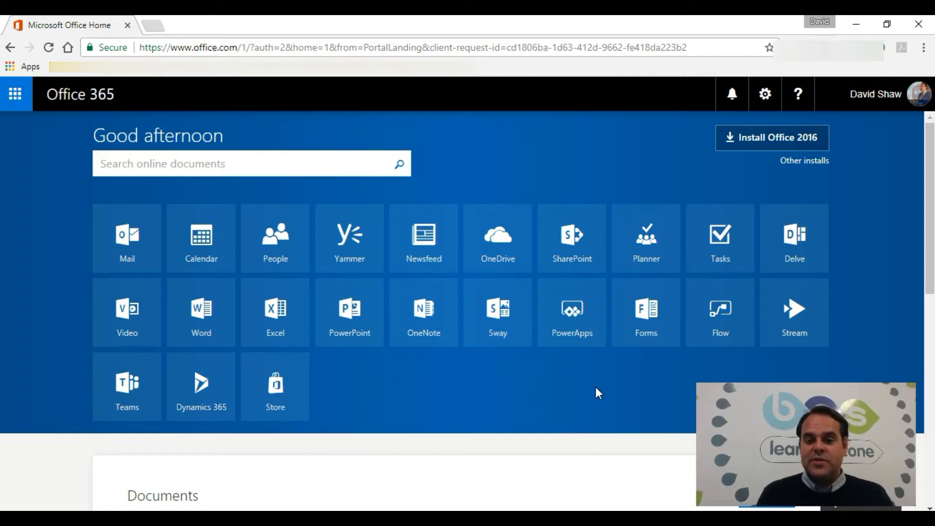
click(651, 306)
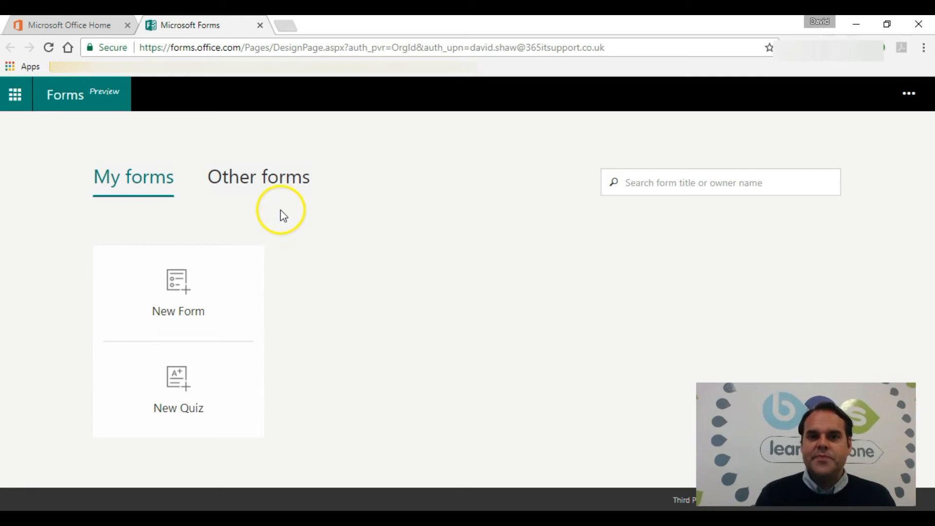
click(184, 285)
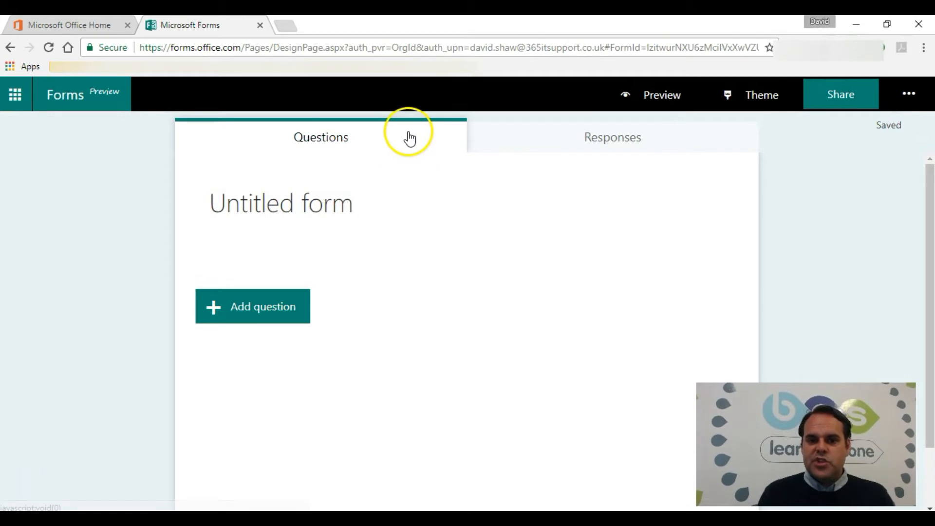
click(618, 136)
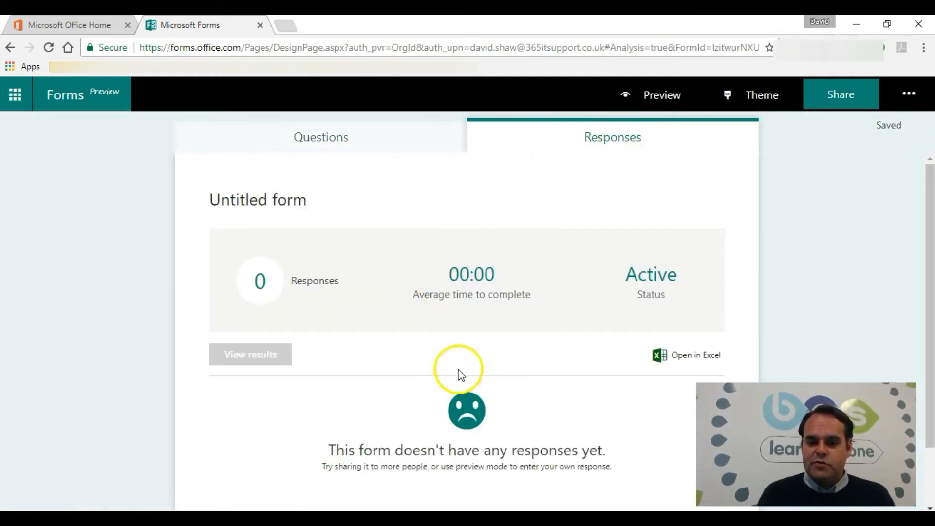
click(354, 149)
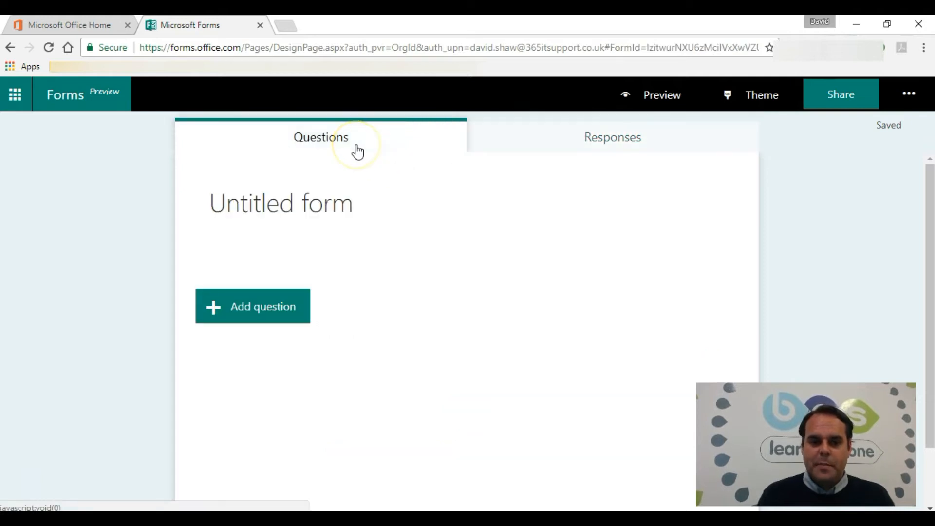
Title the untitled form "Fruit Form".
click(269, 311)
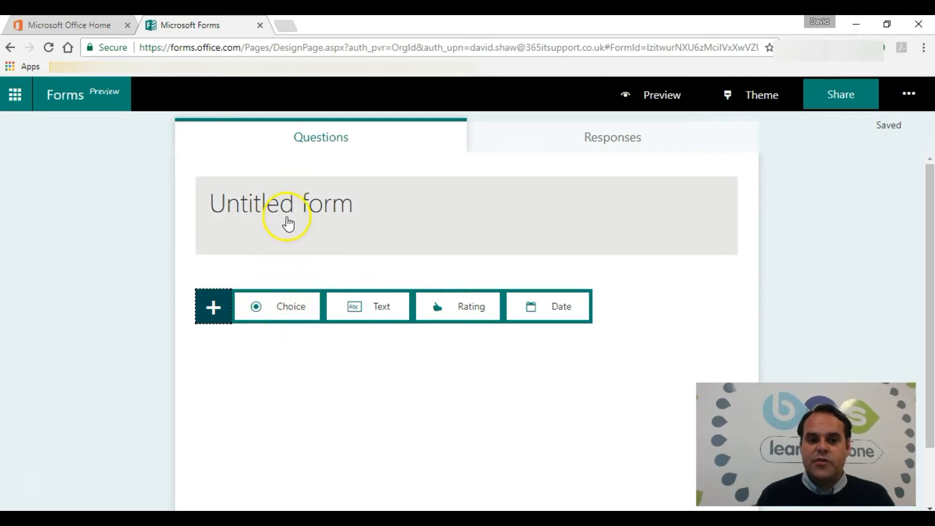
click(286, 213)
text(F)
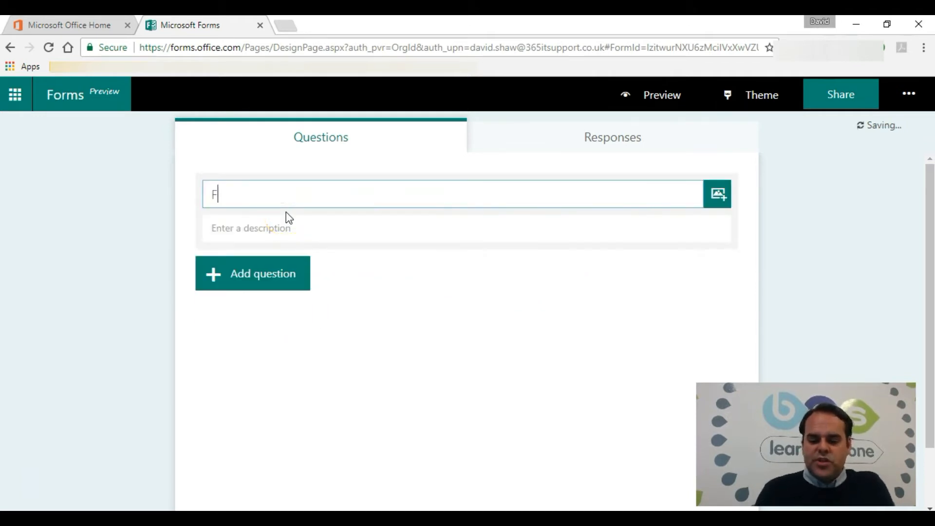
text(ruit Form)
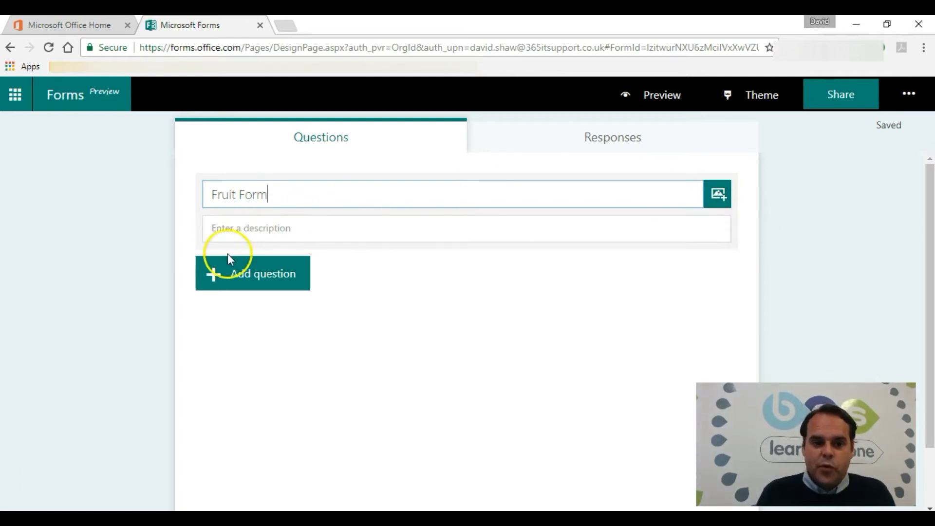
Add a choice question "Do you like apples?" with the suggested answer options Yes and No.
click(261, 280)
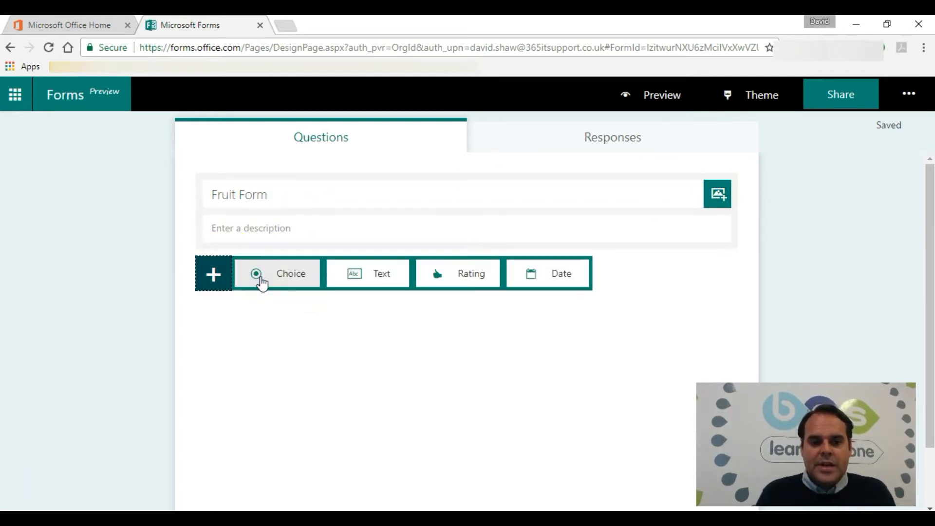
click(267, 234)
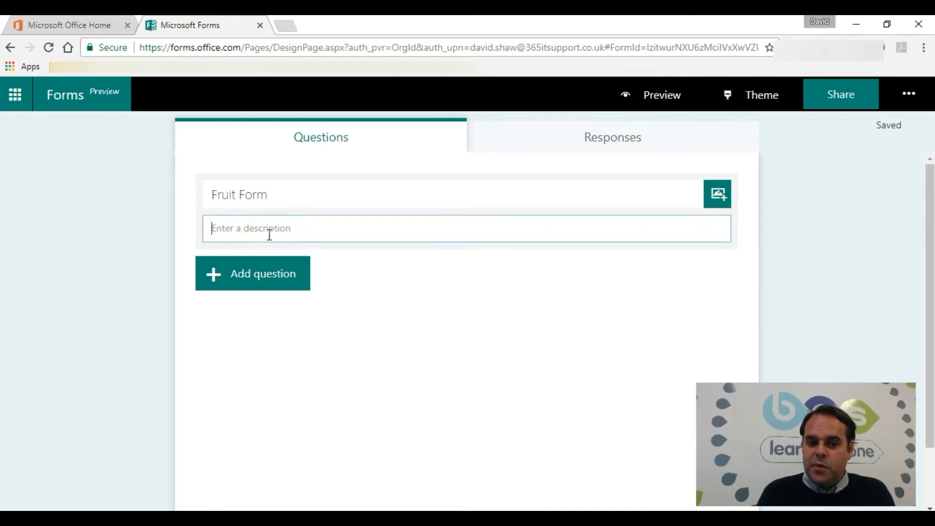
click(250, 270)
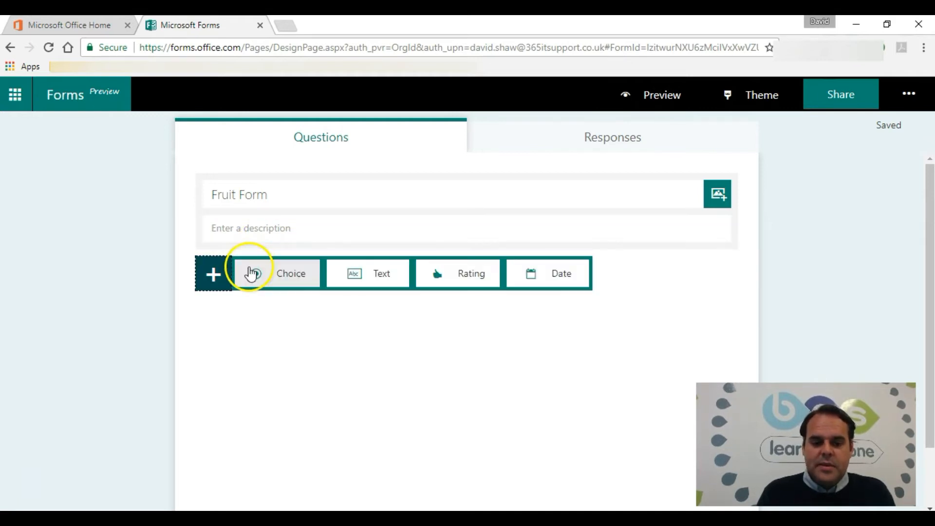
click(291, 275)
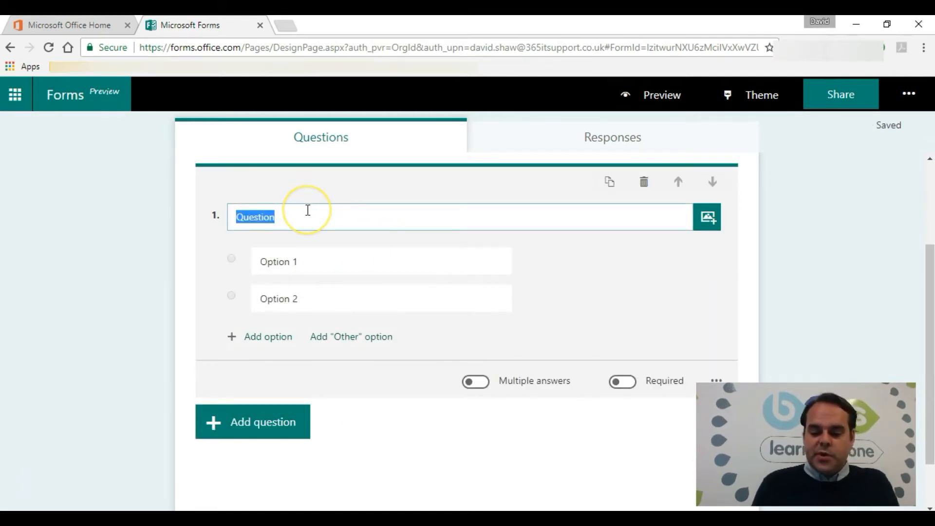
text(What)
key(BackSpace)
key(BackSpace)
key(BackSpace)
key(BackSpace)
text(Do you like apples?)
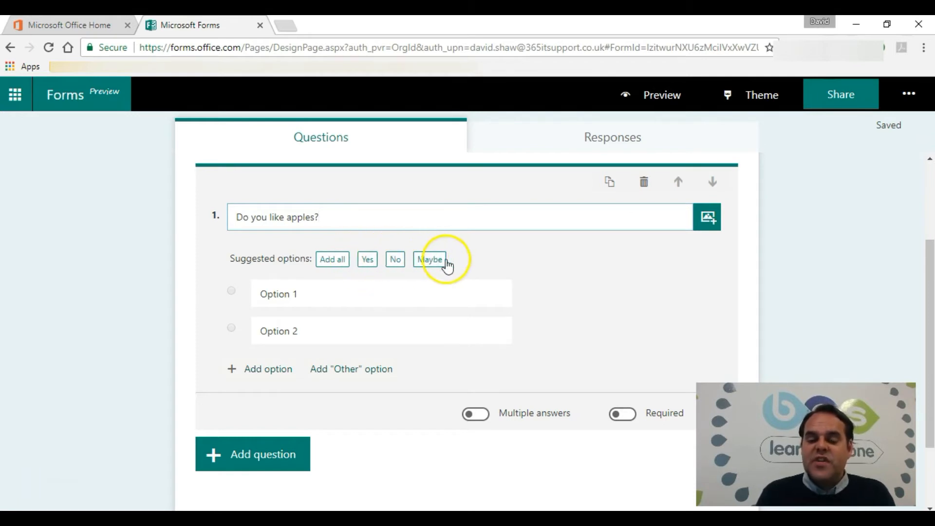
click(367, 265)
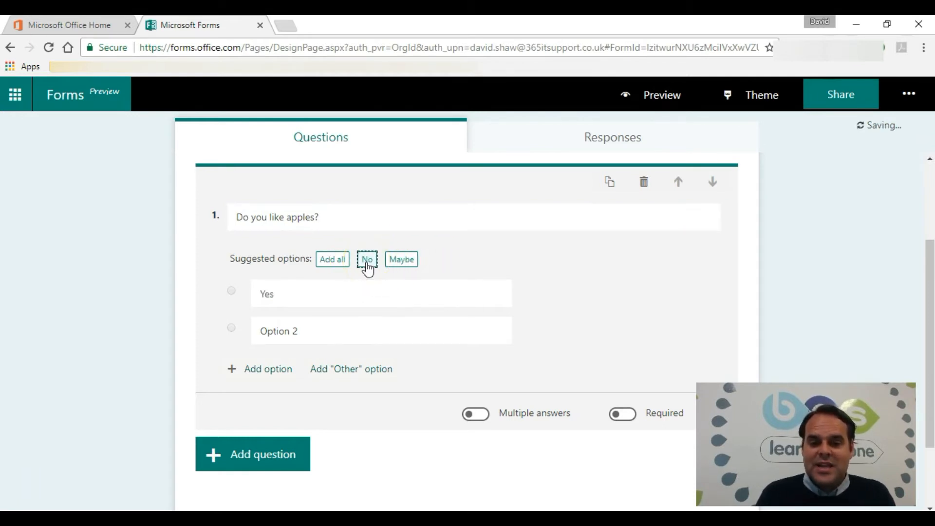
click(367, 266)
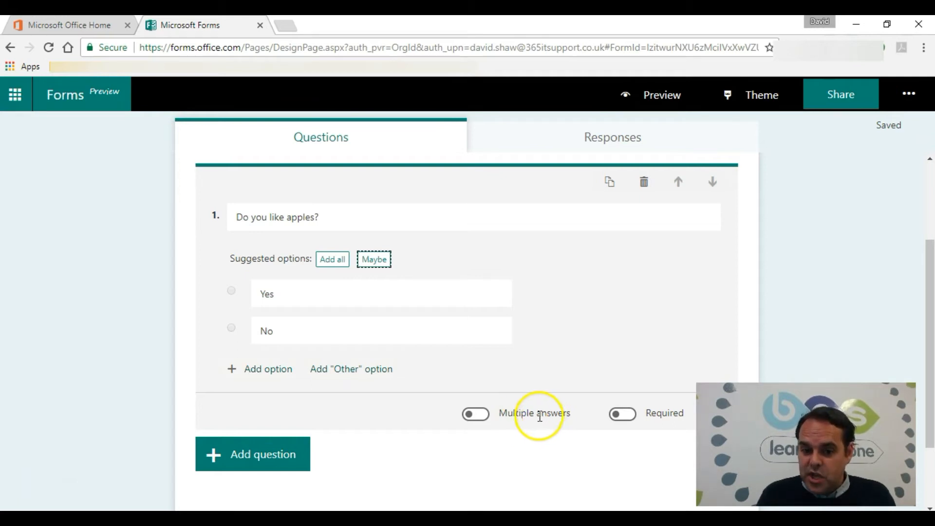
Try the Multiple answers setting on the apples question, switching it on and back off.
click(473, 414)
click(475, 415)
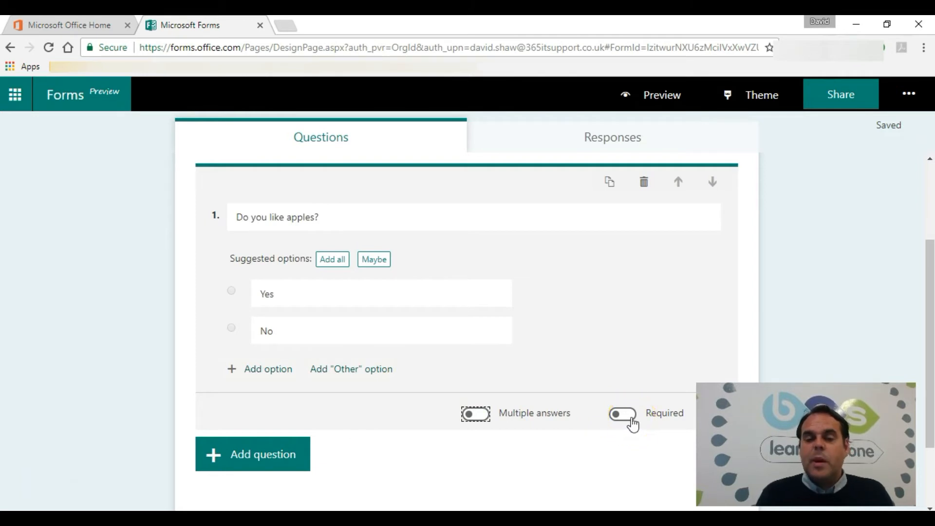
click(625, 423)
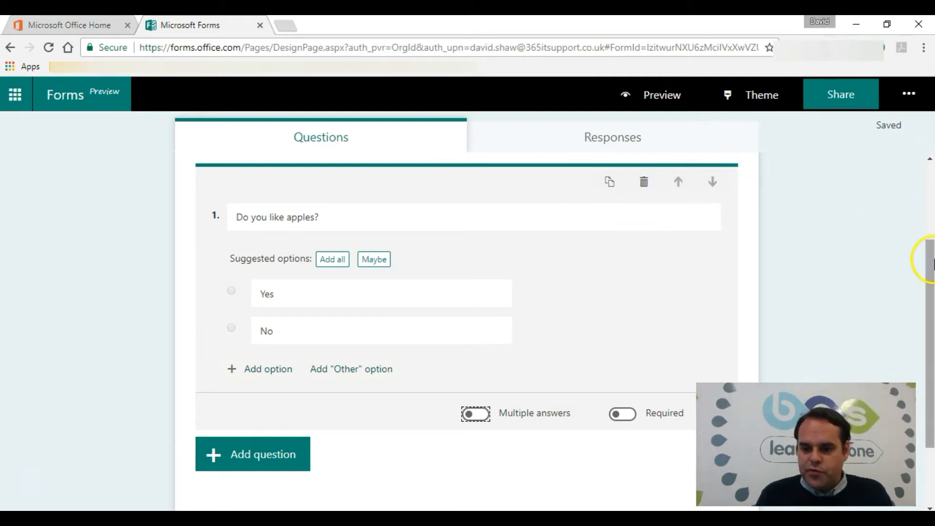
drag(930, 269, 931, 327)
drag(931, 394, 930, 337)
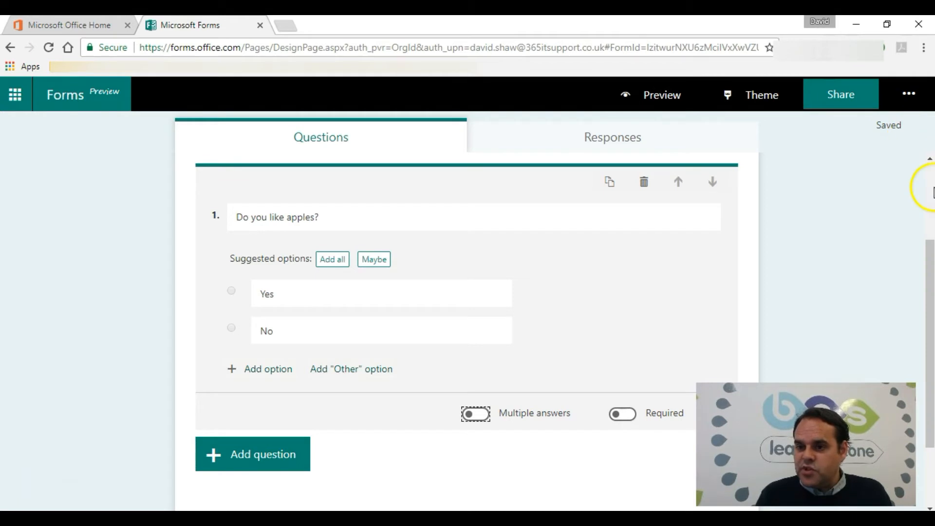
Preview Fruit Form in both the computer and mobile layouts and return to editing.
scroll(931, 190, up, 3)
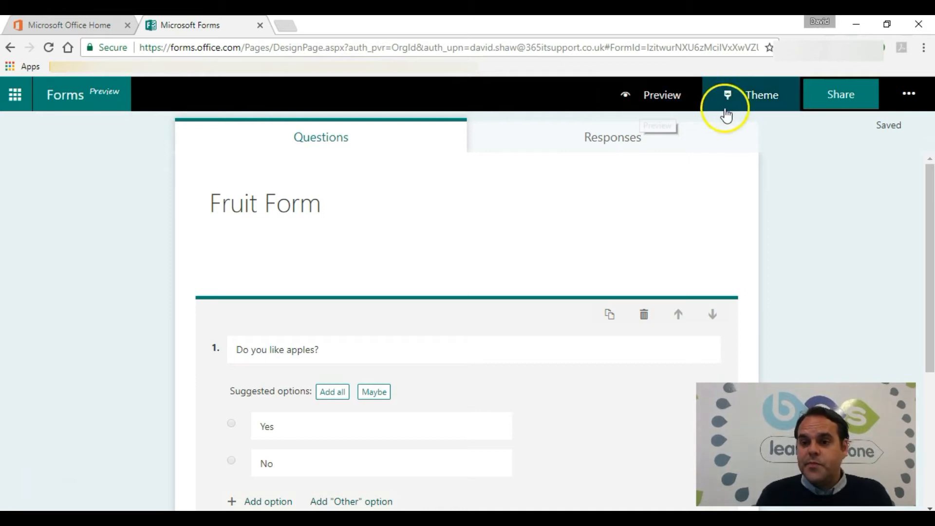
click(907, 97)
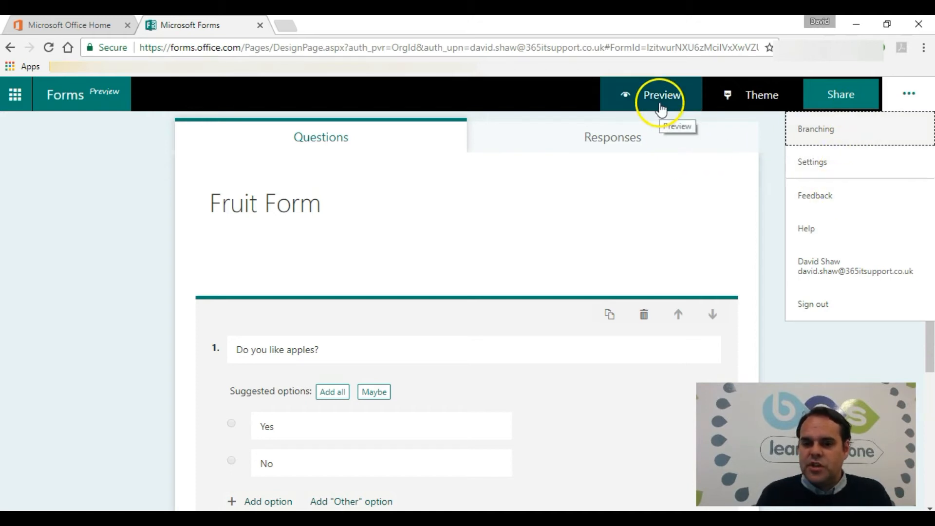
click(628, 95)
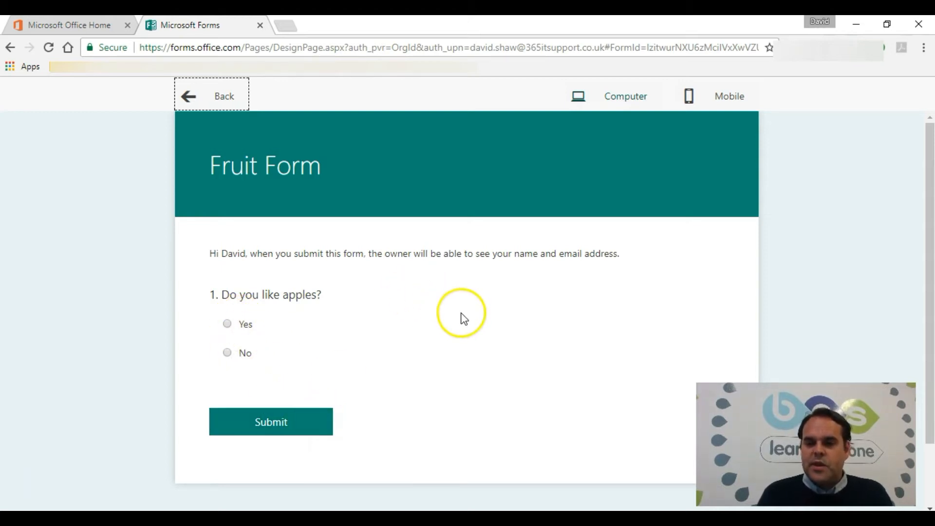
click(710, 102)
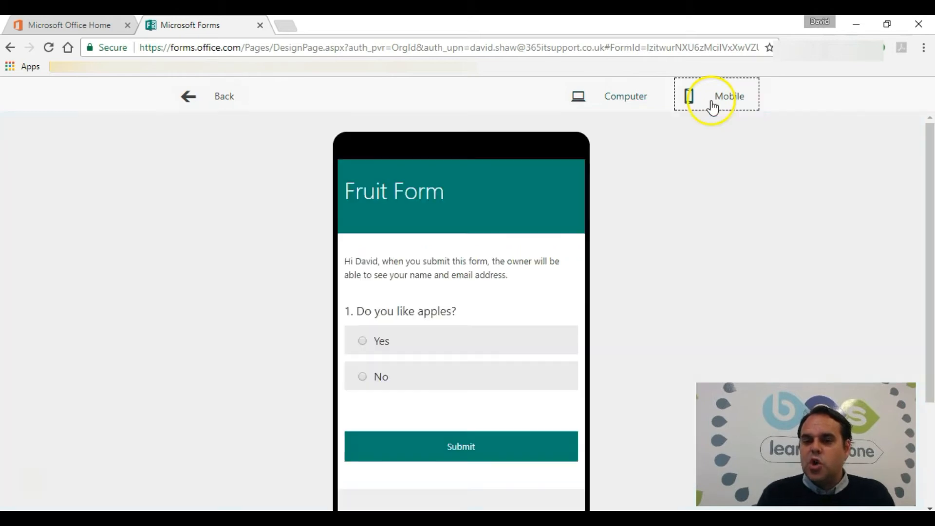
click(623, 95)
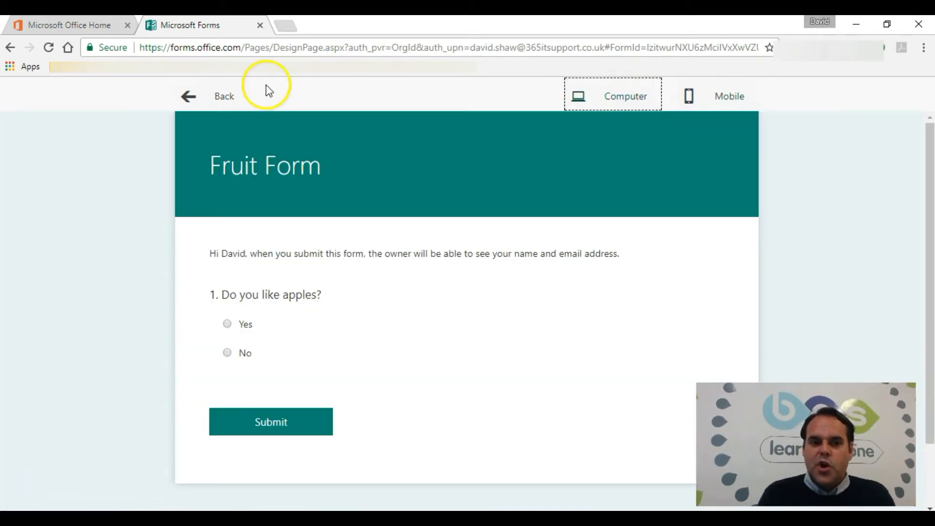
click(217, 95)
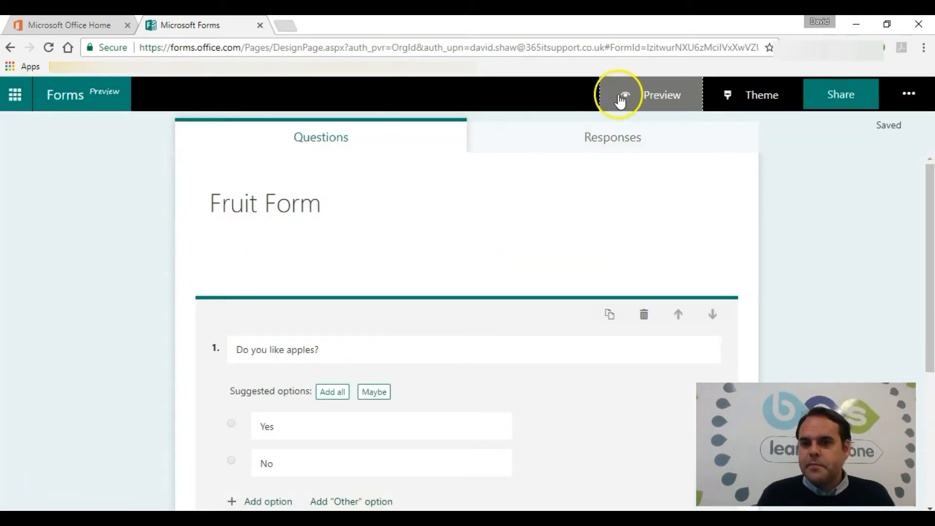
Apply the orange illustrated room theme to Fruit Form, preview it and return to editing.
click(747, 100)
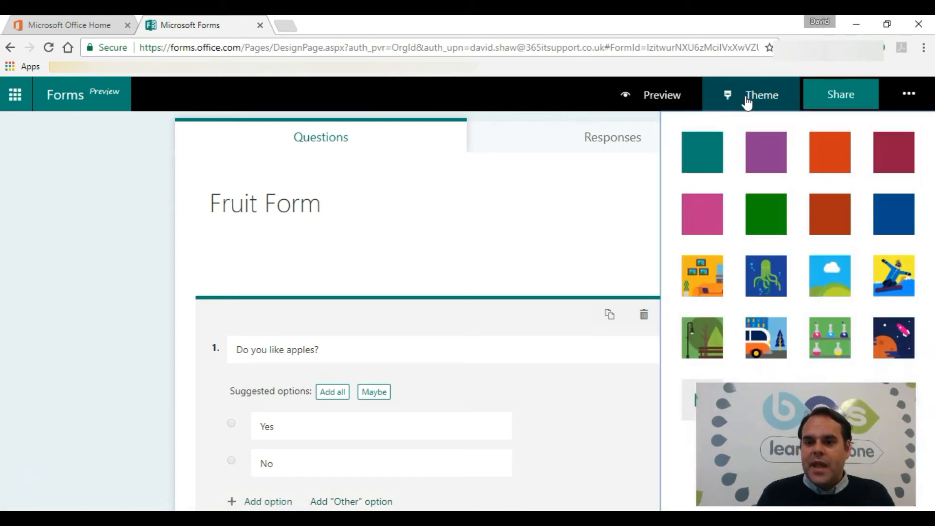
click(704, 288)
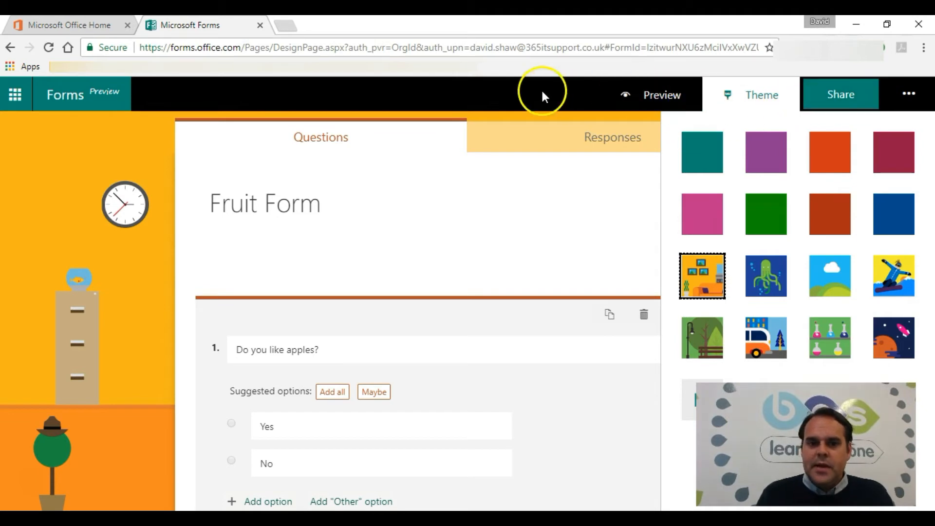
click(655, 90)
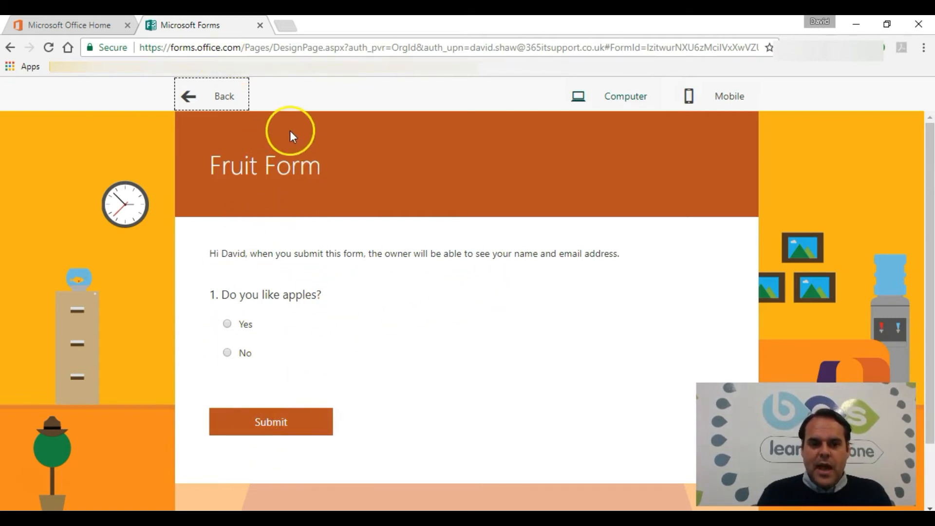
click(225, 103)
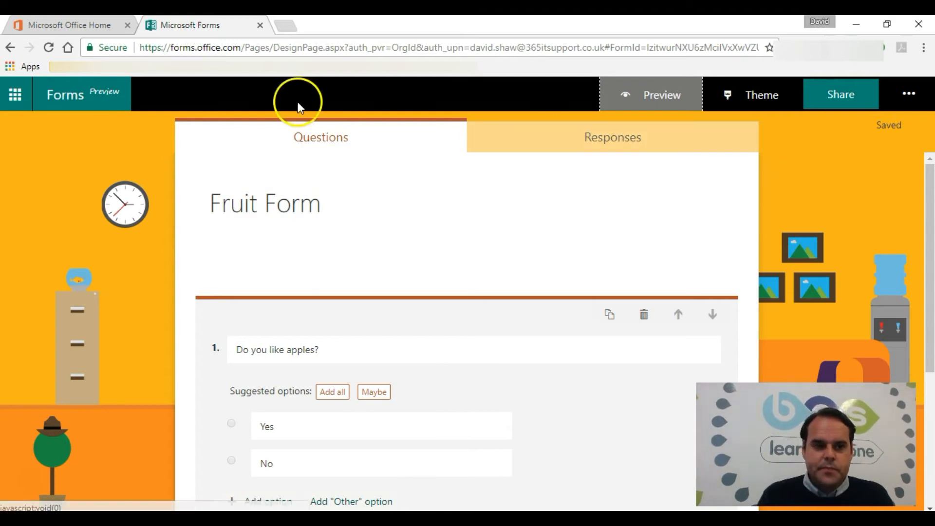
Reopen Fruit Form from the list of own forms and add a text question after the apples question.
click(104, 101)
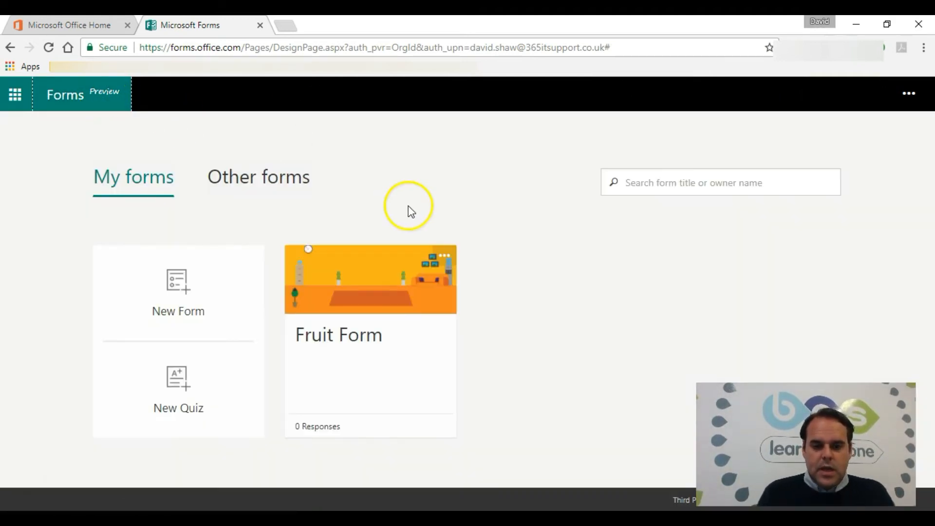
click(407, 288)
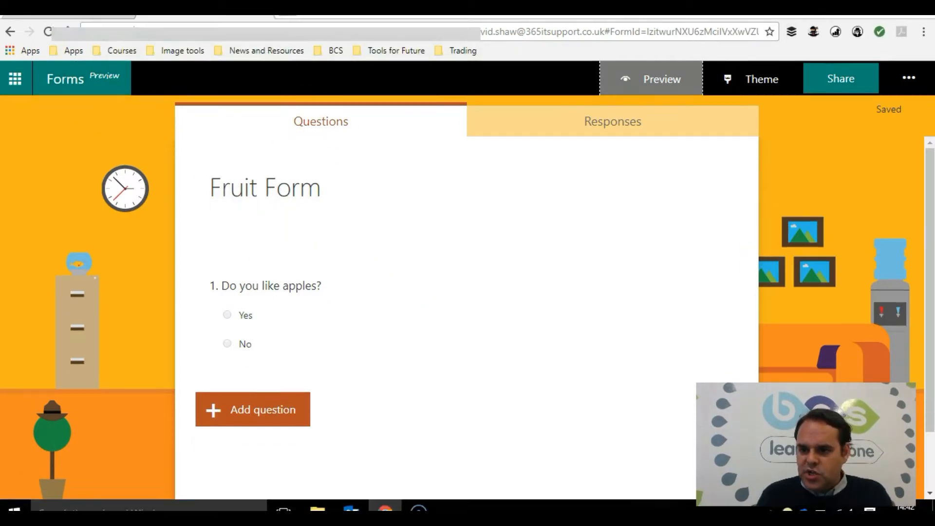
click(271, 408)
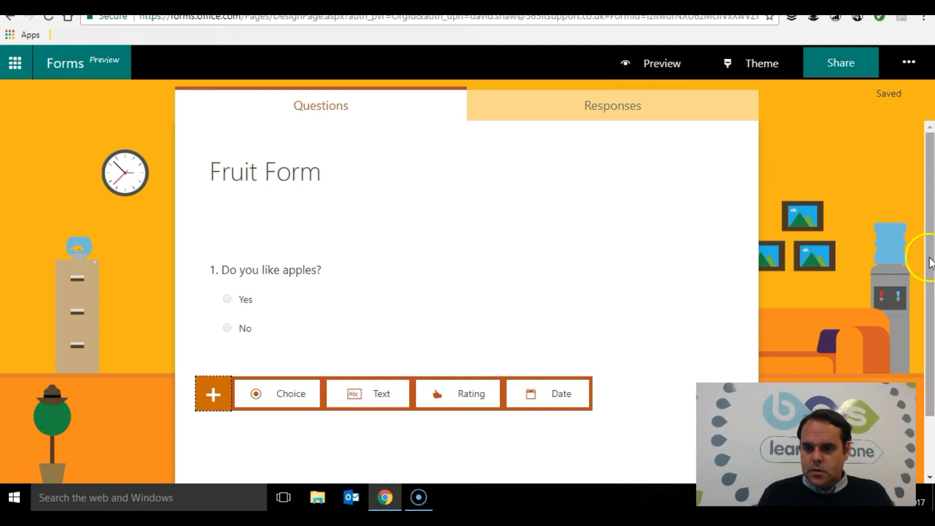
click(378, 397)
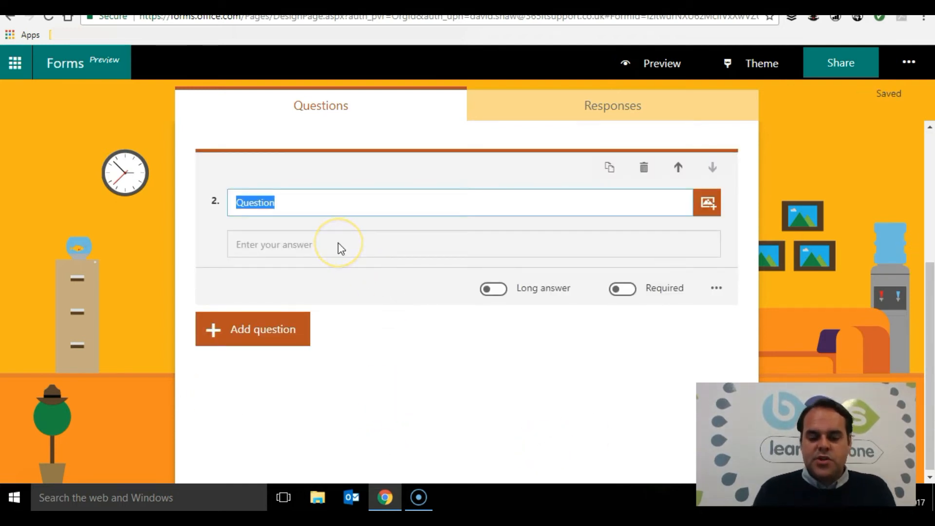
click(339, 223)
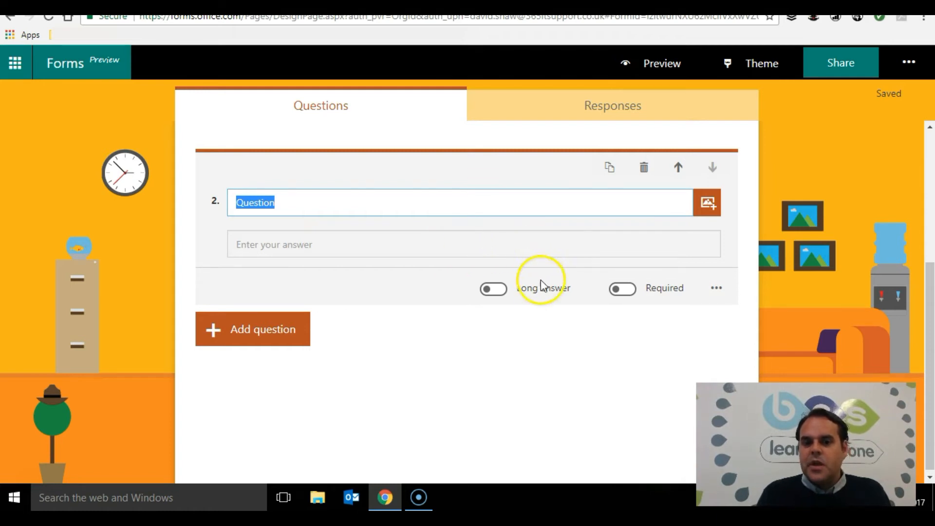
Try the Long answer setting on the second question, switching it on and back off.
click(503, 290)
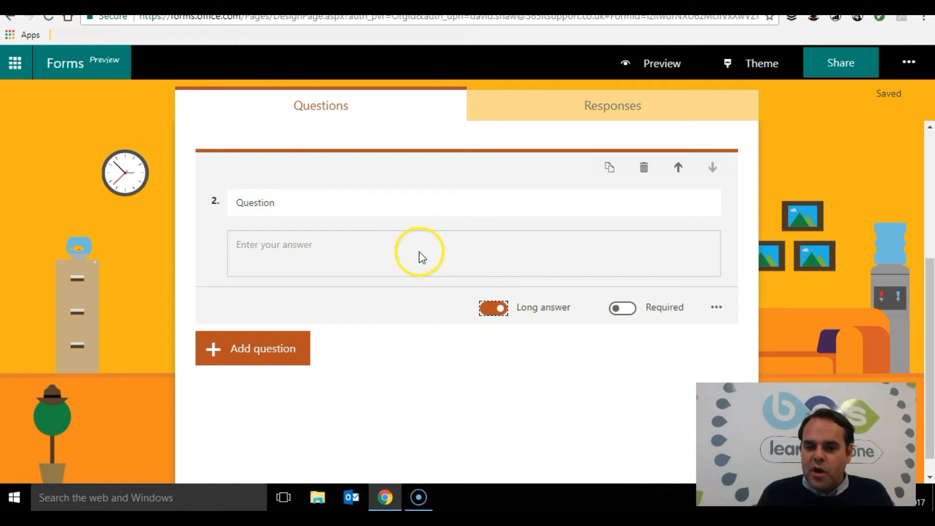
click(493, 308)
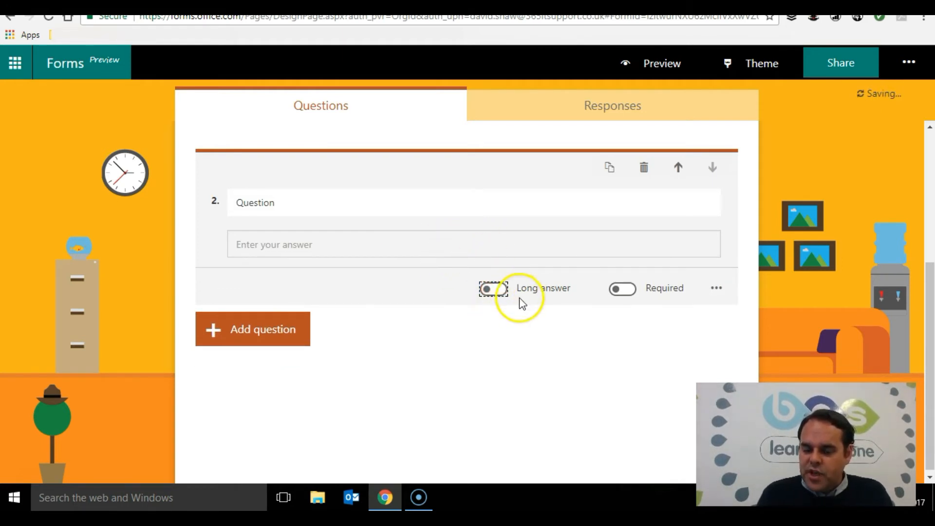
Turn on Long answer for the second question and check which additional settings it offers.
click(501, 289)
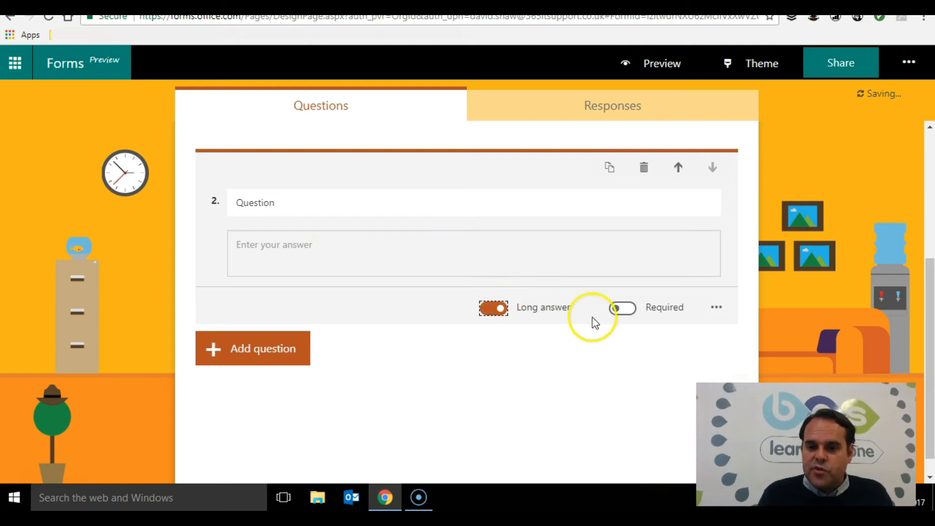
click(717, 308)
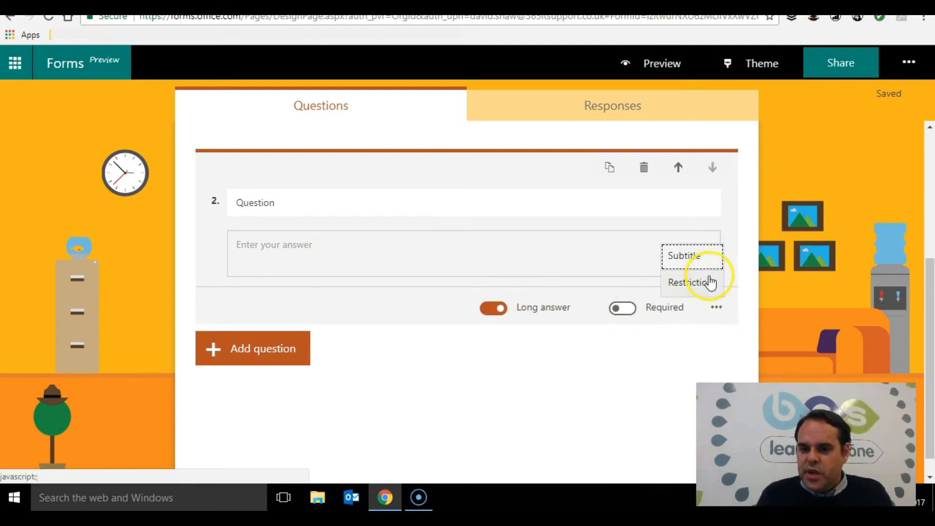
click(586, 370)
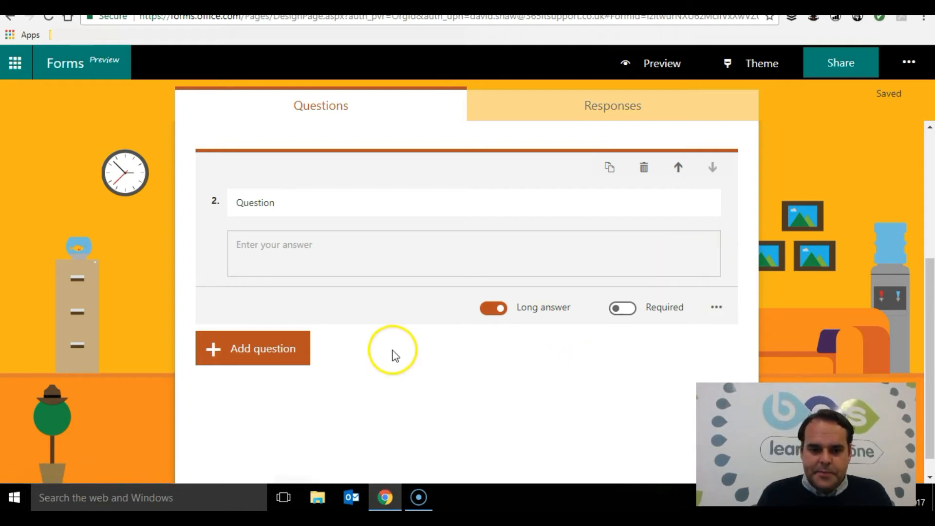
Add a rating question as the third question, set its symbol to Number and keep 5 levels.
click(276, 350)
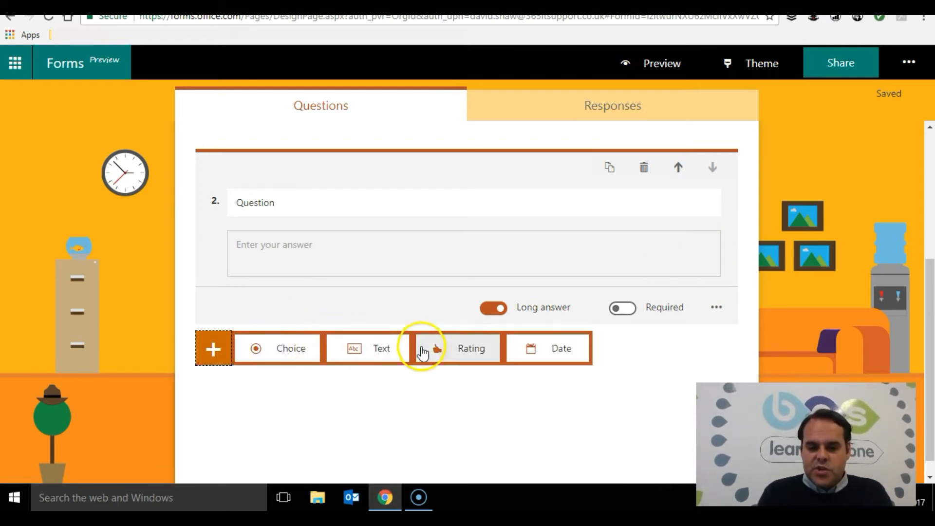
click(458, 361)
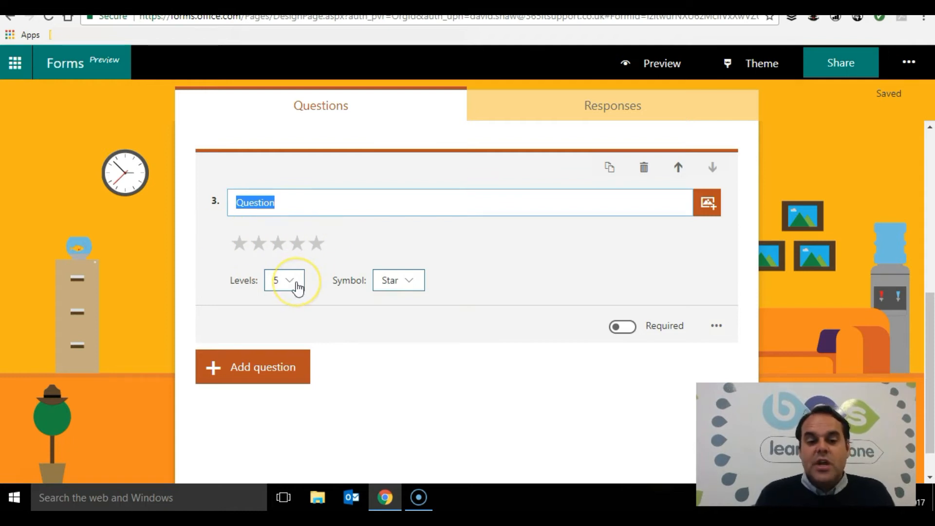
click(412, 287)
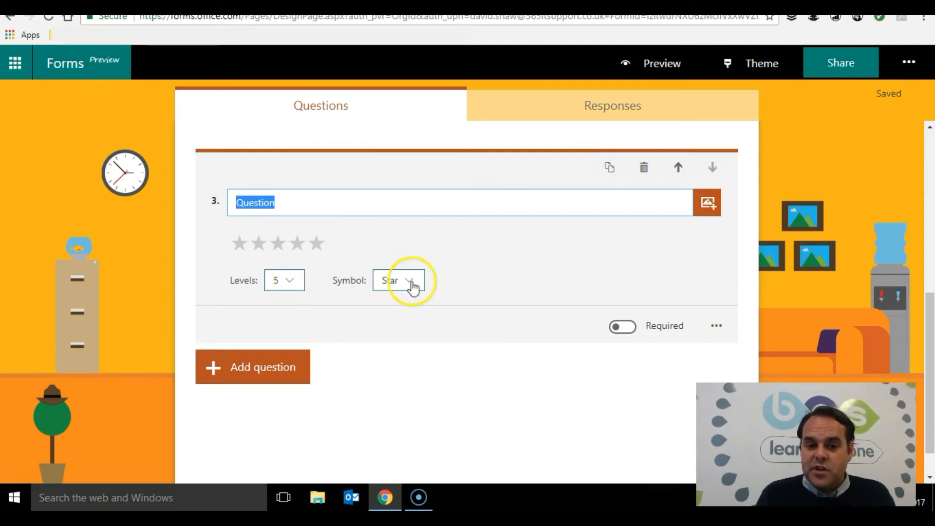
click(414, 307)
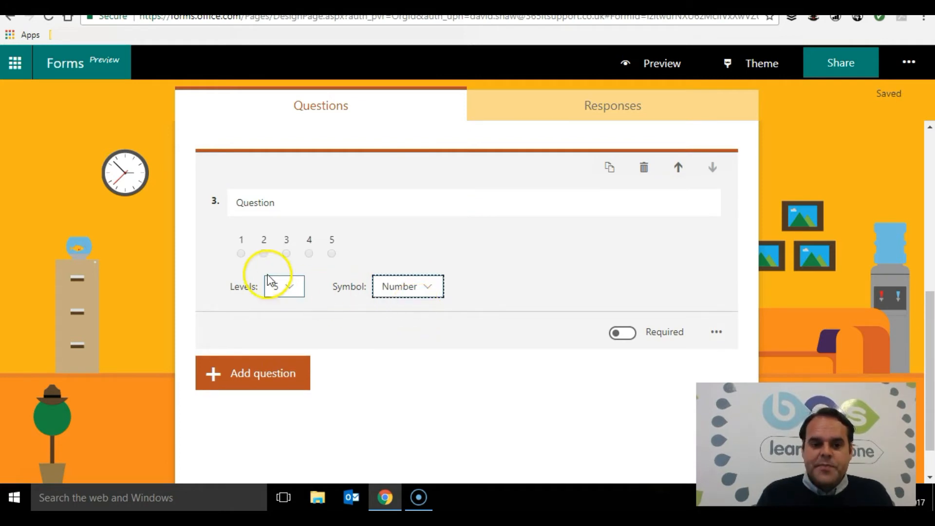
click(291, 292)
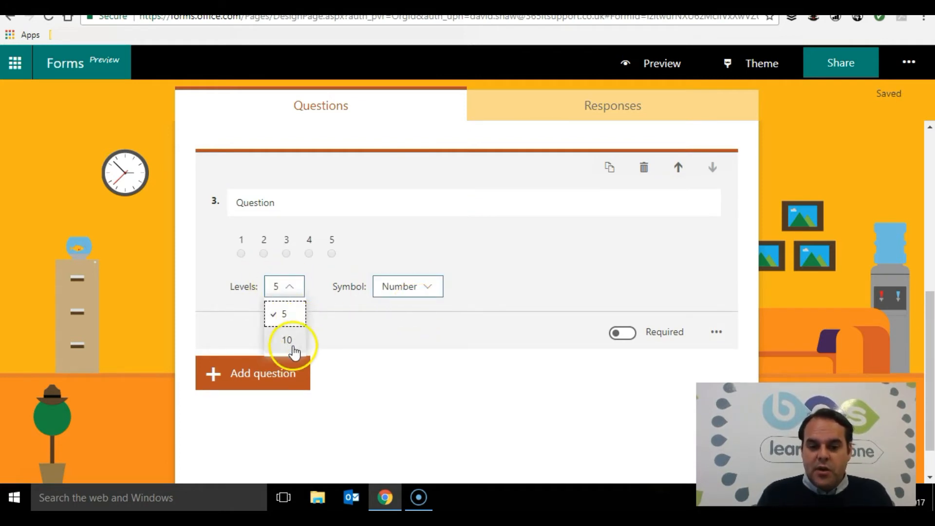
click(355, 336)
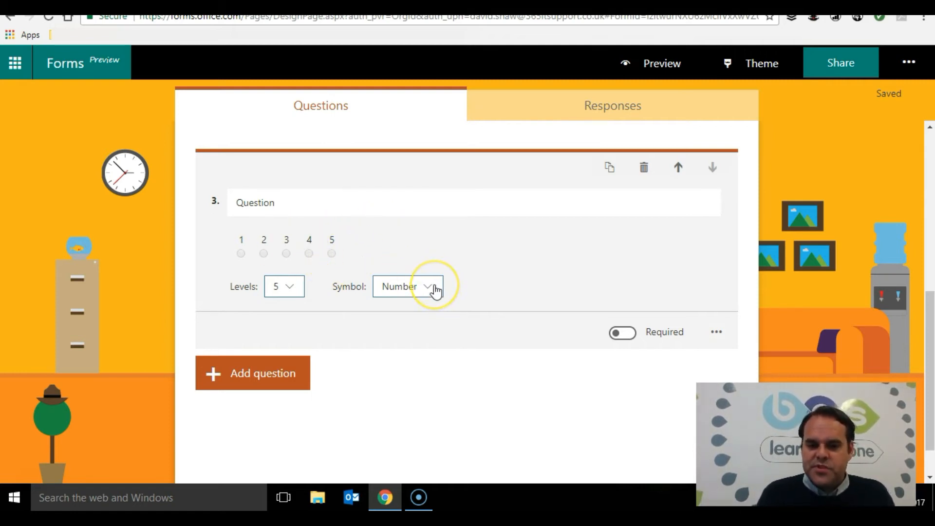
Add a date question as the fourth question and try its date field in the editor.
click(277, 379)
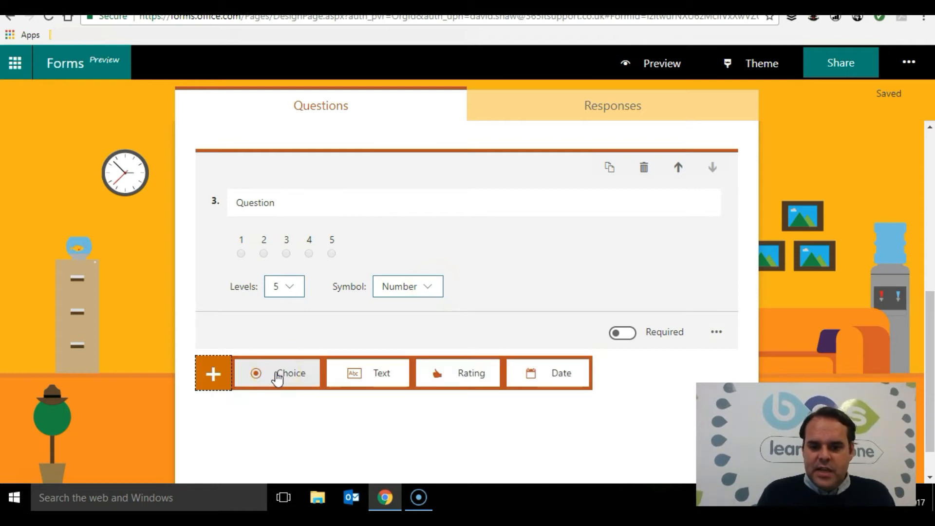
click(562, 373)
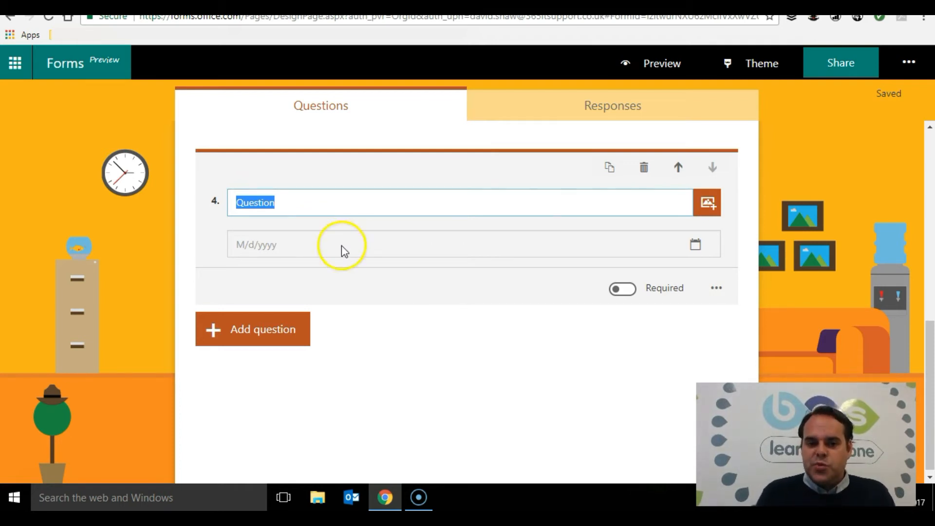
click(357, 250)
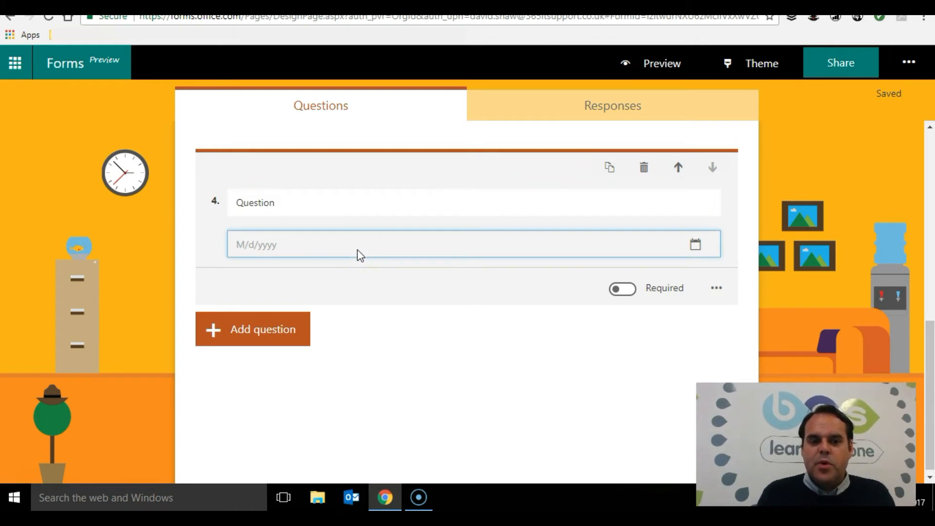
click(700, 245)
click(558, 248)
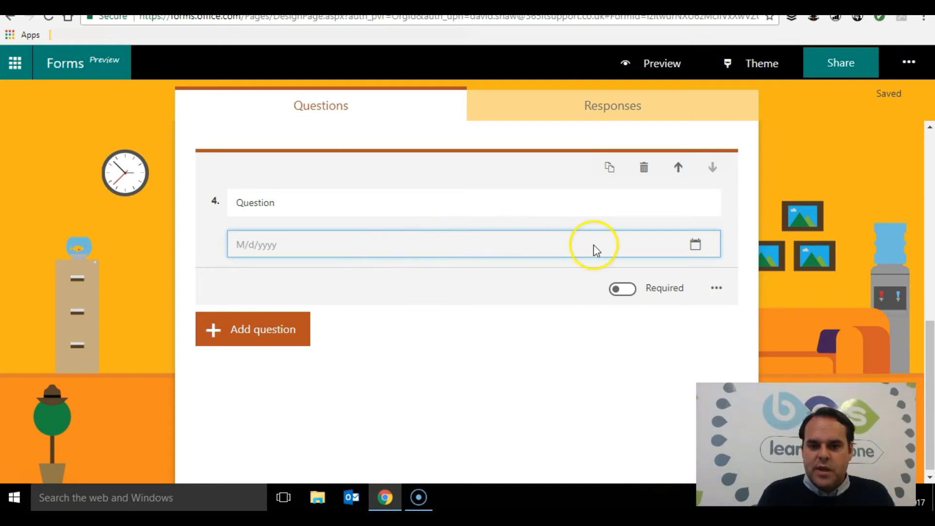
Preview the form, checking the date question's calendar and choosing 4 on the rating question.
click(645, 72)
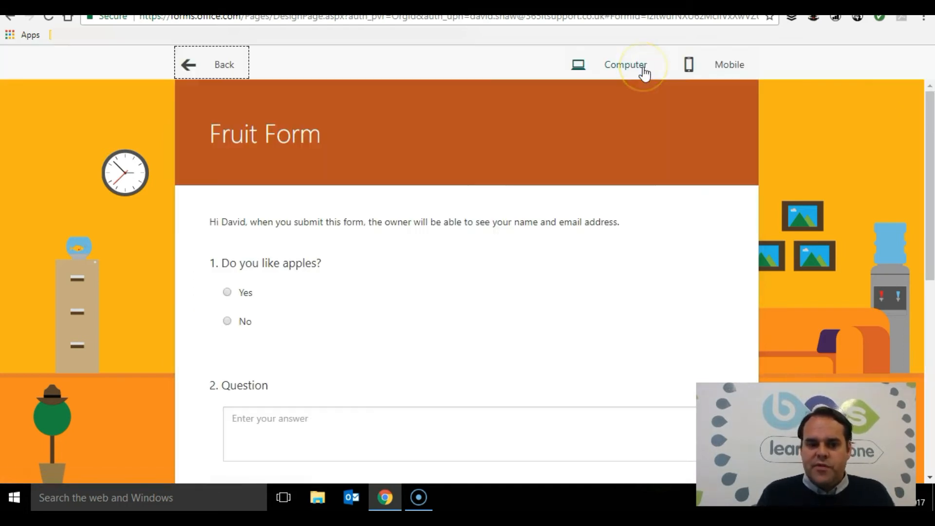
drag(928, 129, 931, 316)
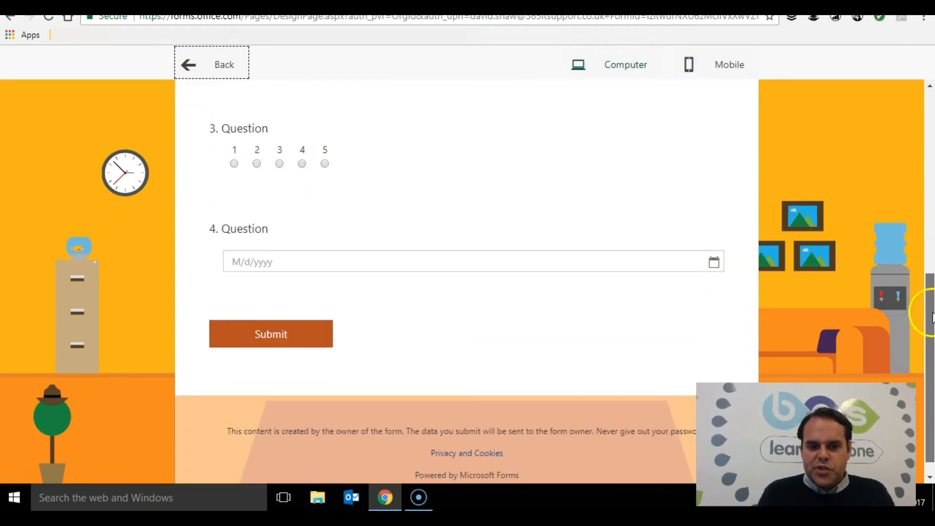
click(712, 262)
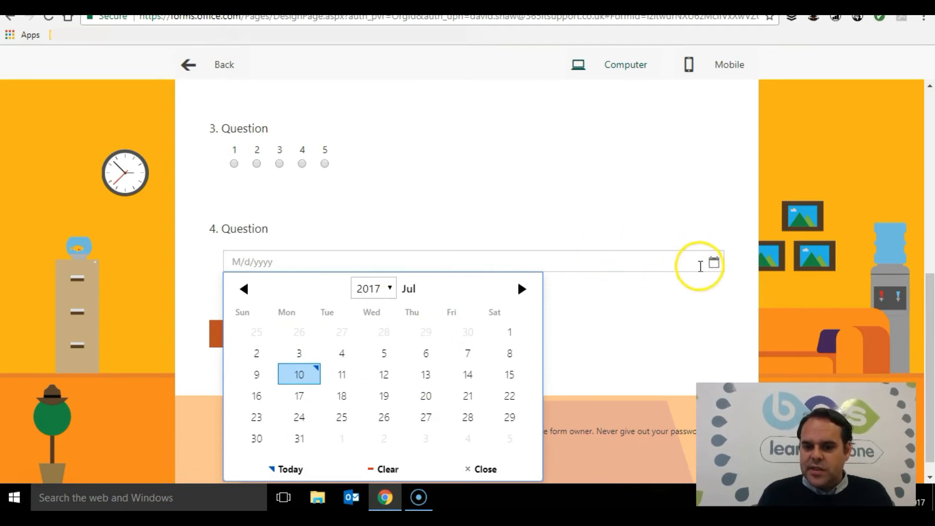
click(714, 265)
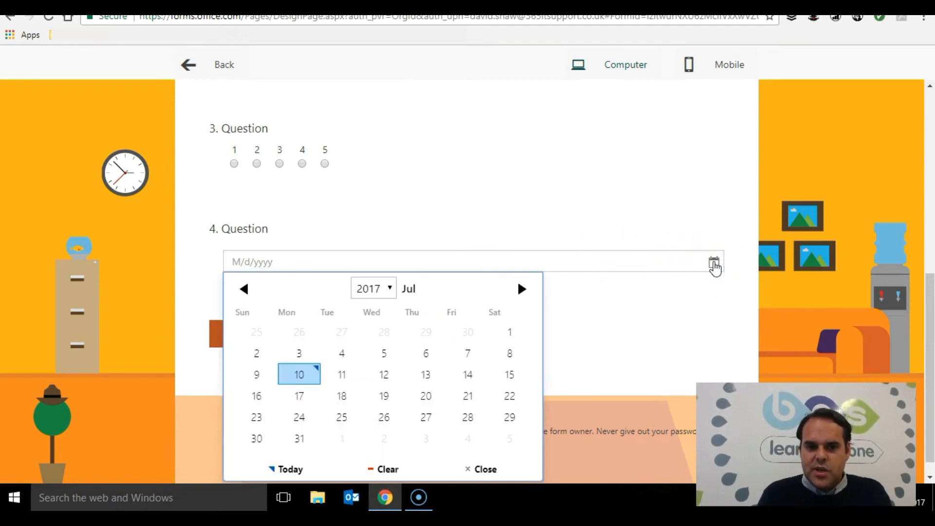
click(481, 469)
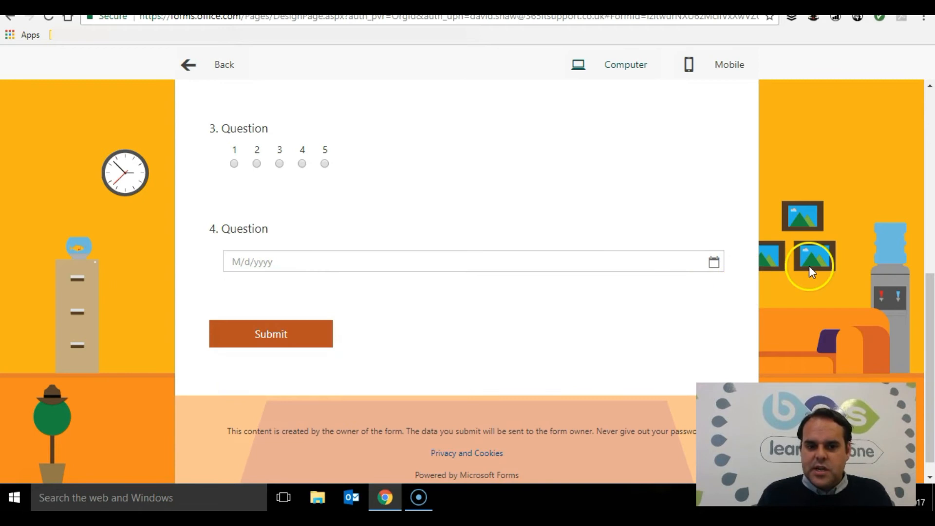
scroll(928, 311, up, 3)
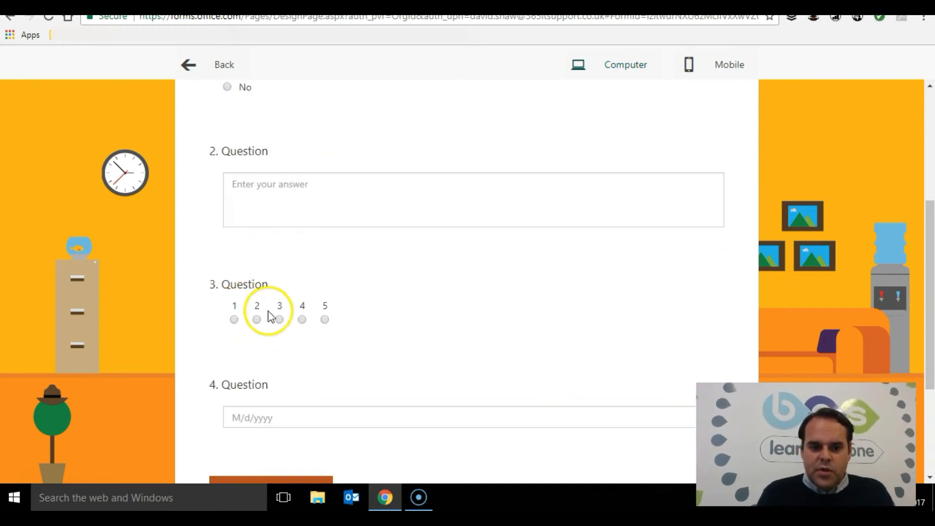
click(301, 319)
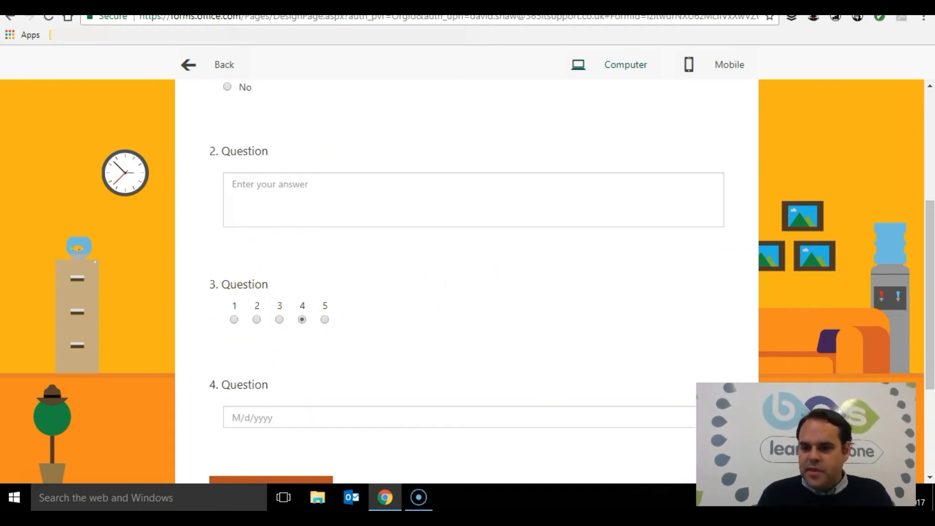
Try out the second question's answer box in the preview with "test" and several blank lines, and clear it again.
click(437, 232)
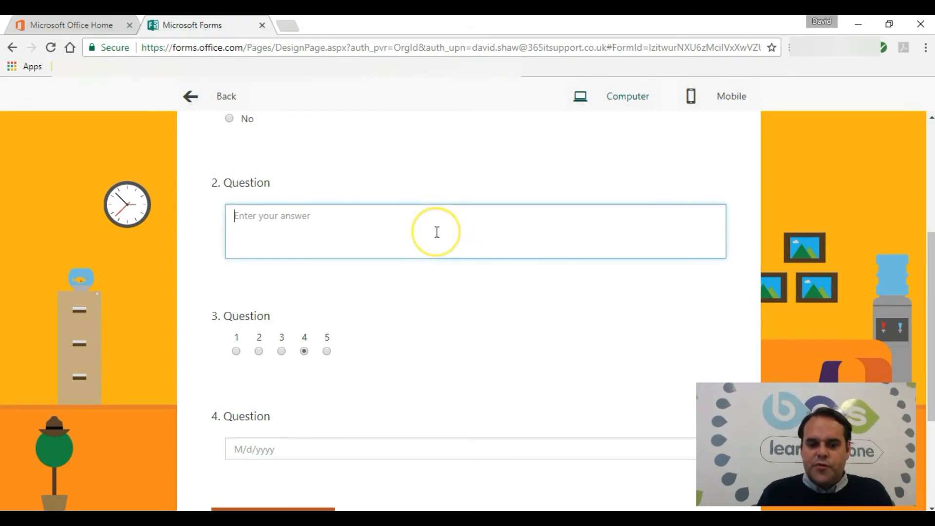
text(etst)
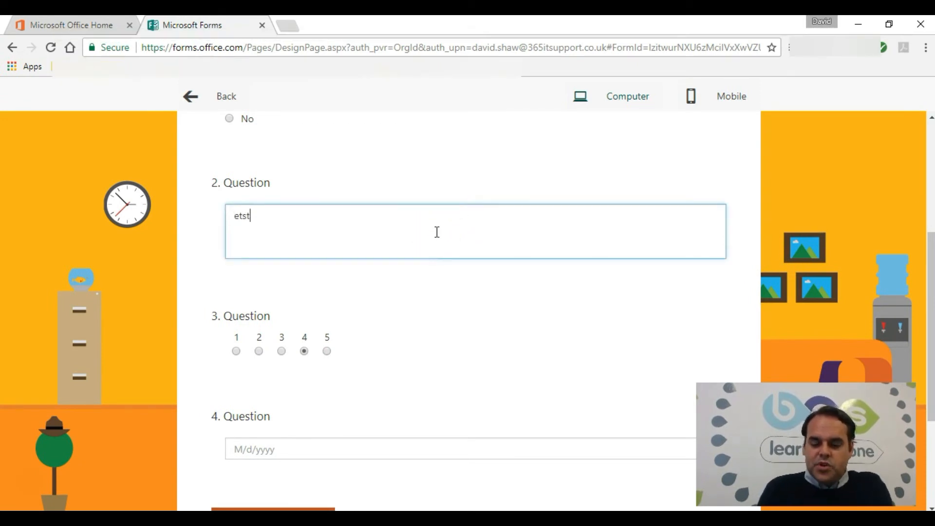
key(BackSpace)
key(BackSpace)
text(ts)
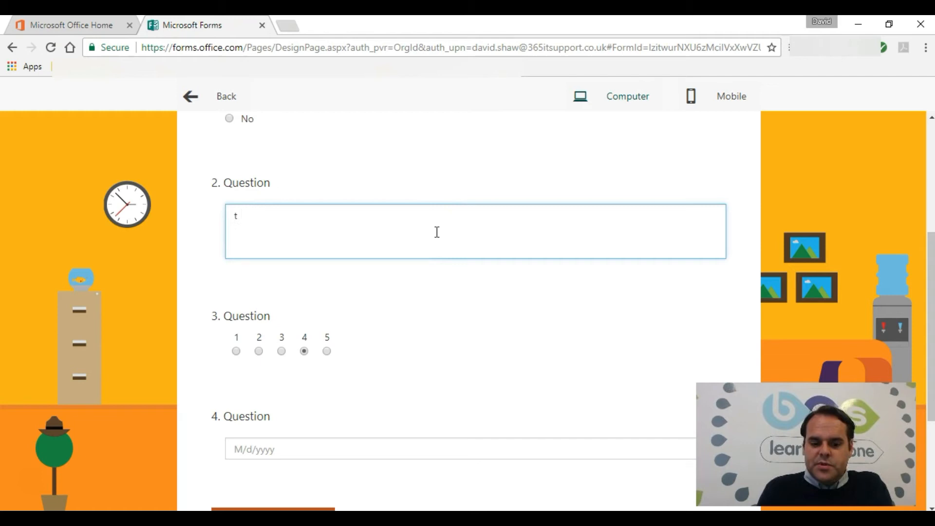
key(Return)
key(Return)
key(Return)
key(Return)
key(Return)
key(Return)
key(Return)
key(Return)
key(Return)
key(Return)
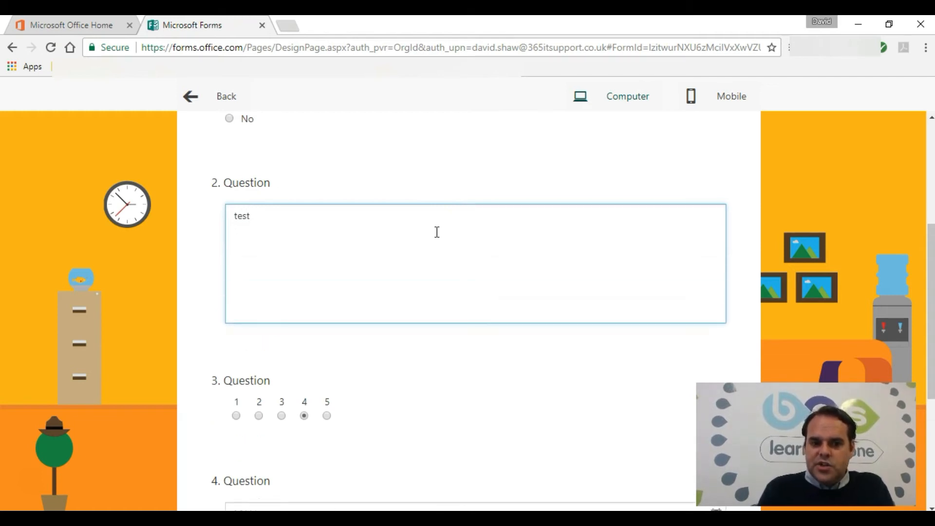
key(BackSpace)
key(BackSpace)
key(BackSpace)
key(BackSpace)
key(BackSpace)
key(BackSpace)
key(BackSpace)
key(BackSpace)
key(BackSpace)
key(BackSpace)
key(BackSpace)
key(BackSpace)
key(BackSpace)
key(BackSpace)
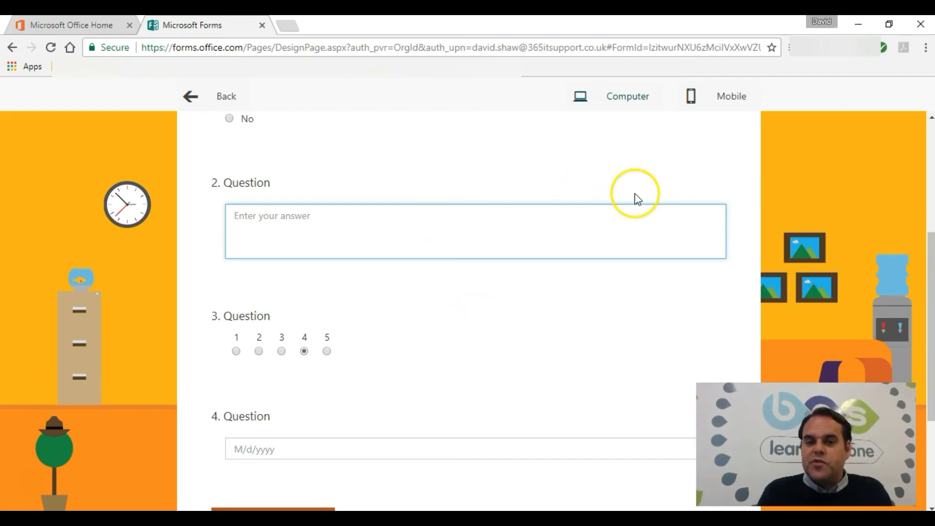
Leave the preview and look at the form's responses before returning to its questions.
click(218, 96)
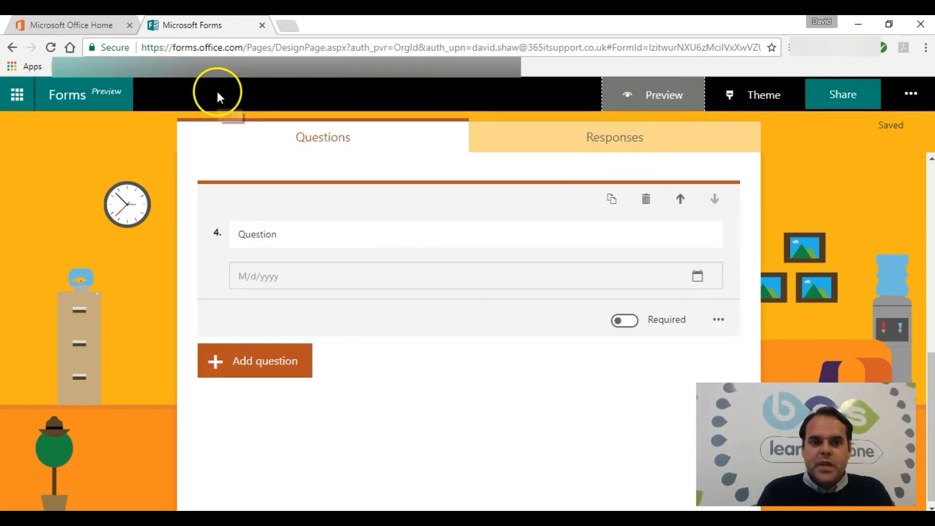
click(585, 147)
click(378, 142)
Open the form's sharing options and view its QR code and its embed code.
click(818, 95)
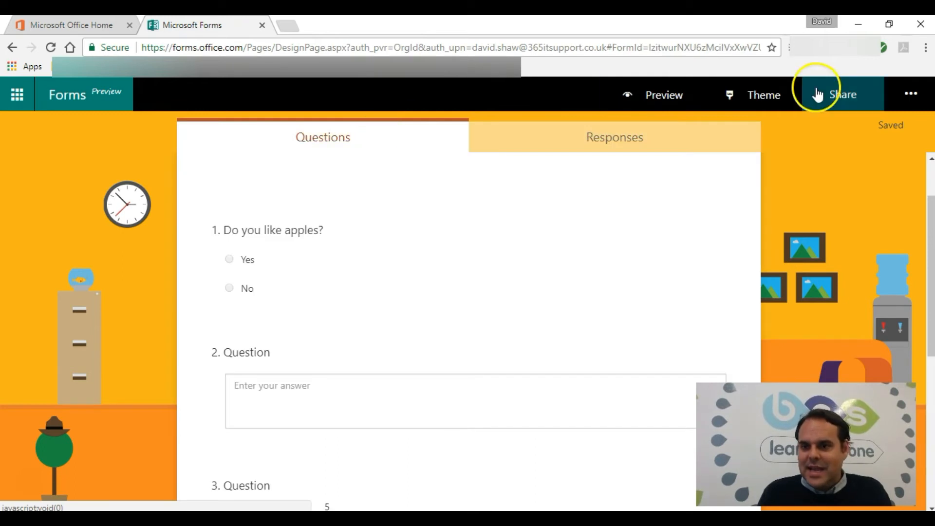
click(817, 100)
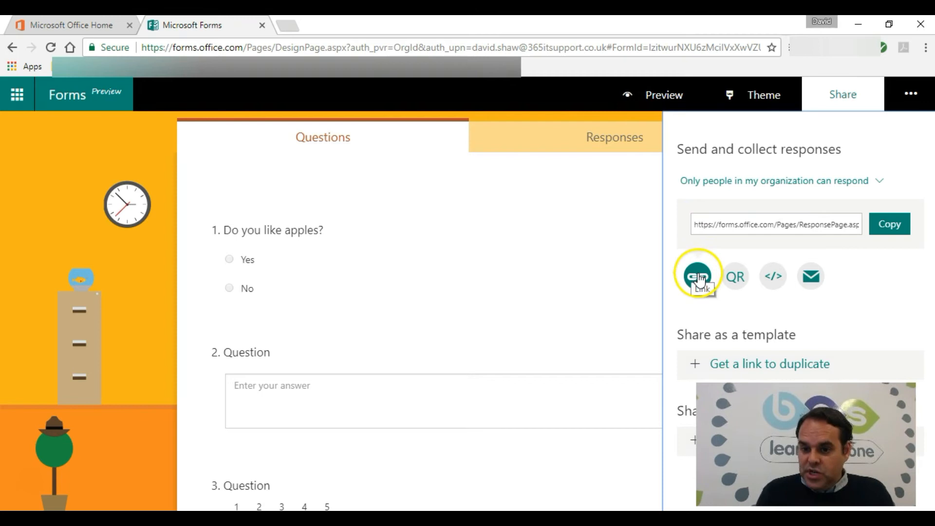
click(736, 281)
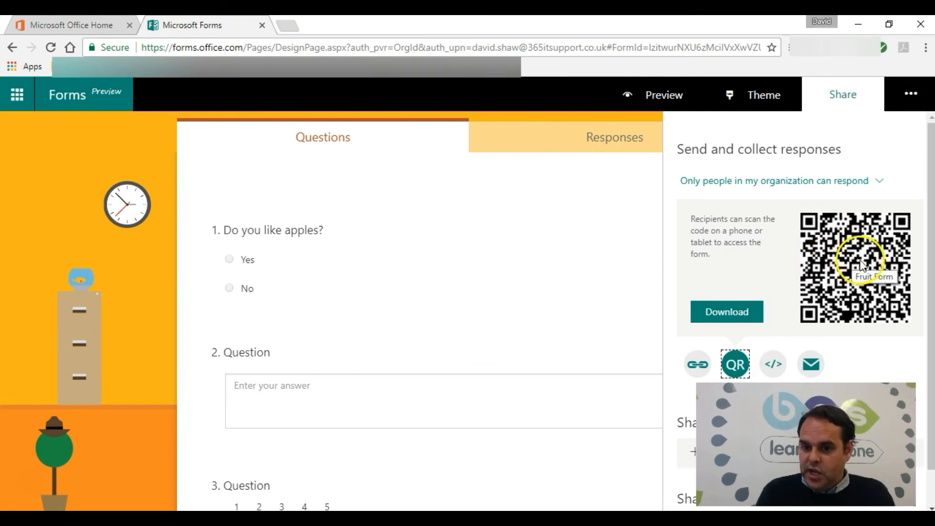
click(774, 365)
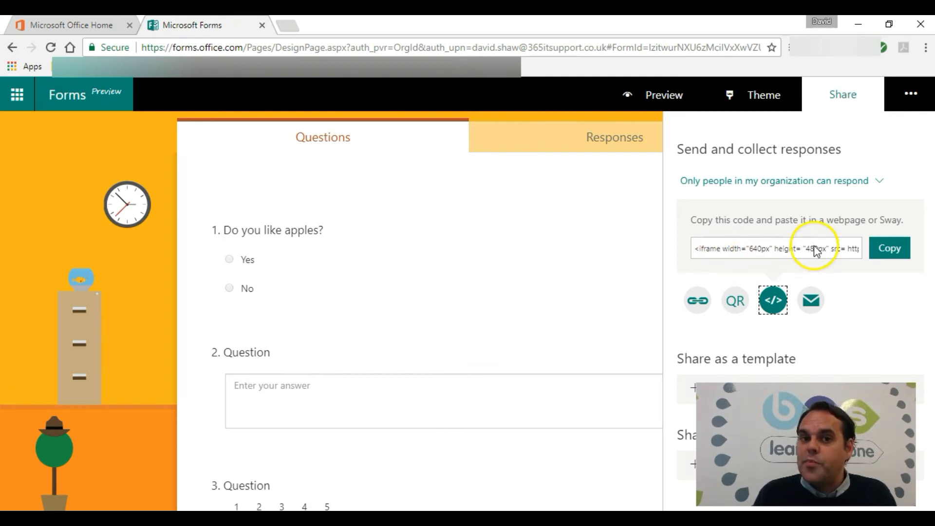
Create an email invitation for Fruit Form and open the response link from the message in the browser.
click(812, 305)
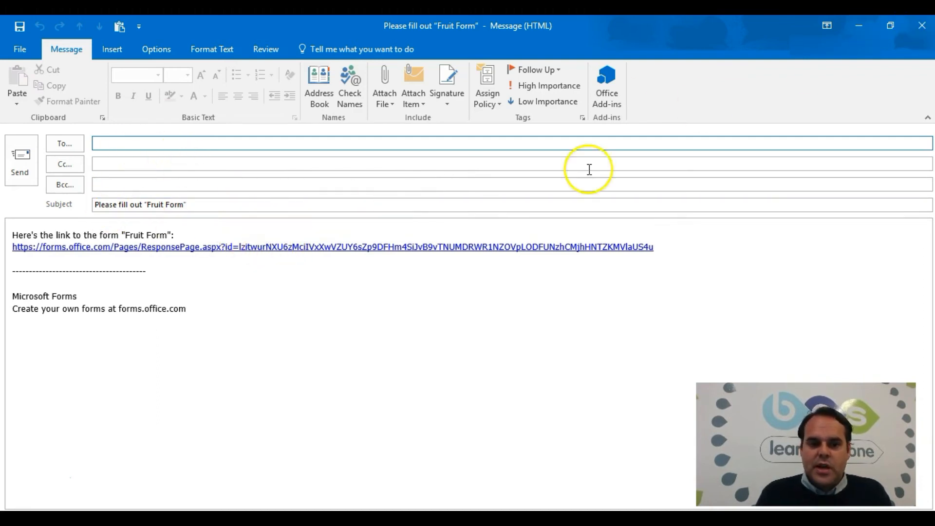
ctrl+click(411, 247)
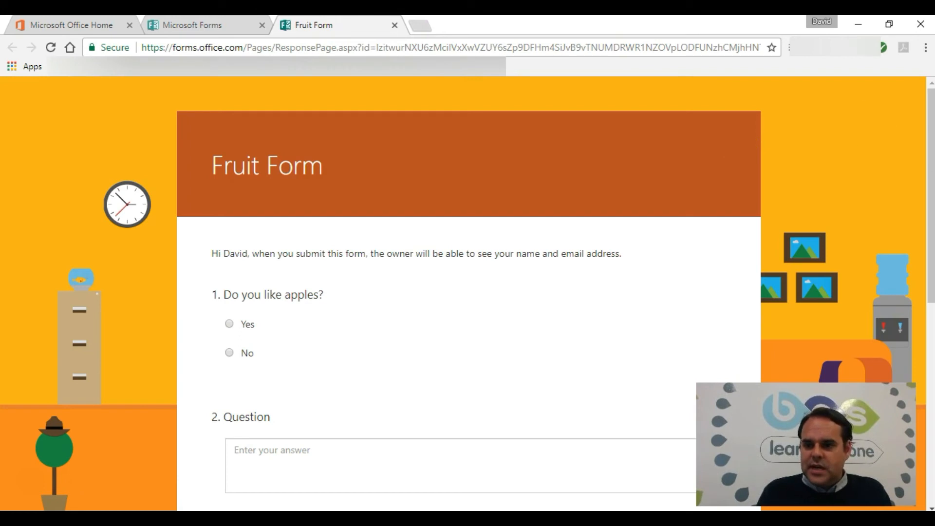
Answer Yes to the apples question, enter "test" for the second question and choose rating 5 for the third.
drag(930, 160, 890, 169)
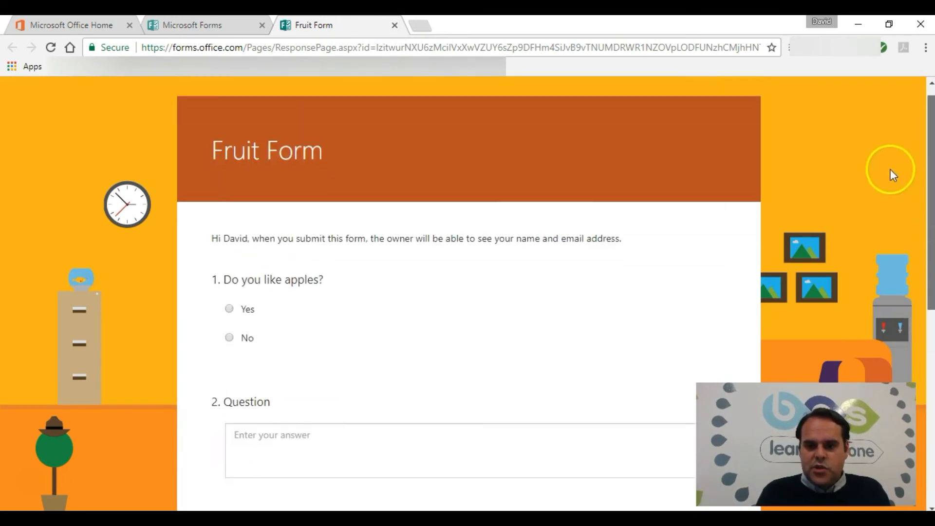
scroll(890, 167, down, 1)
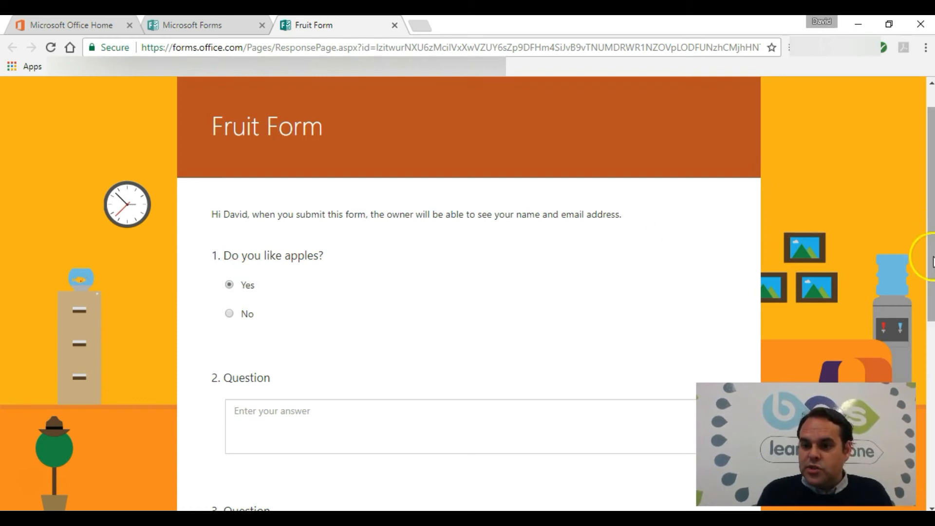
drag(931, 259, 931, 342)
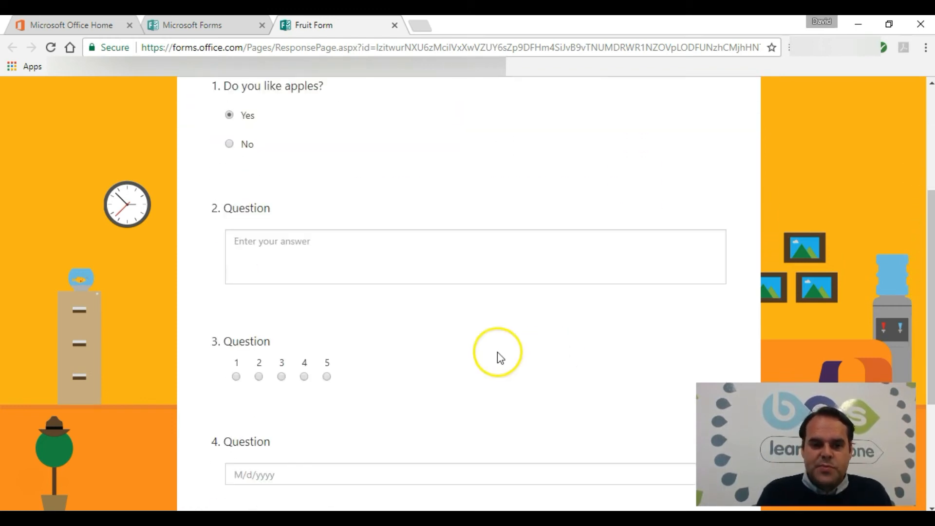
click(397, 267)
text(test)
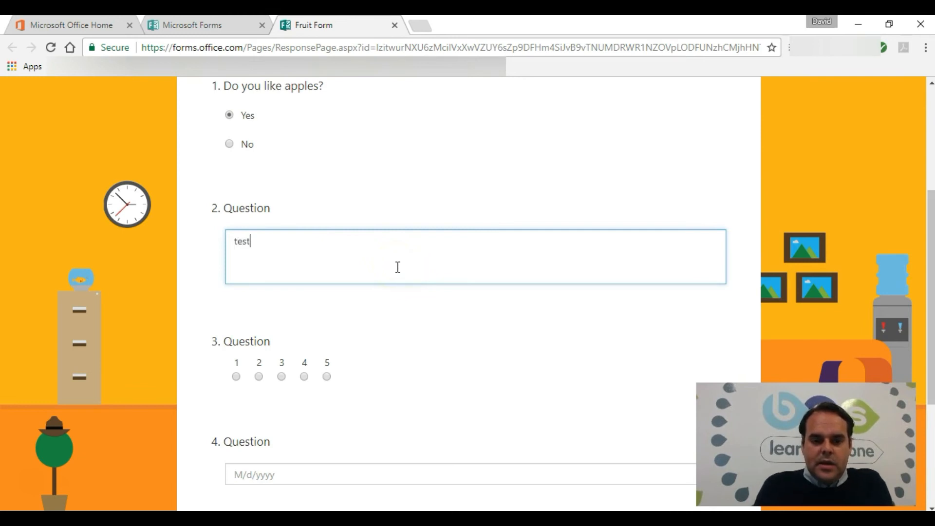
click(326, 377)
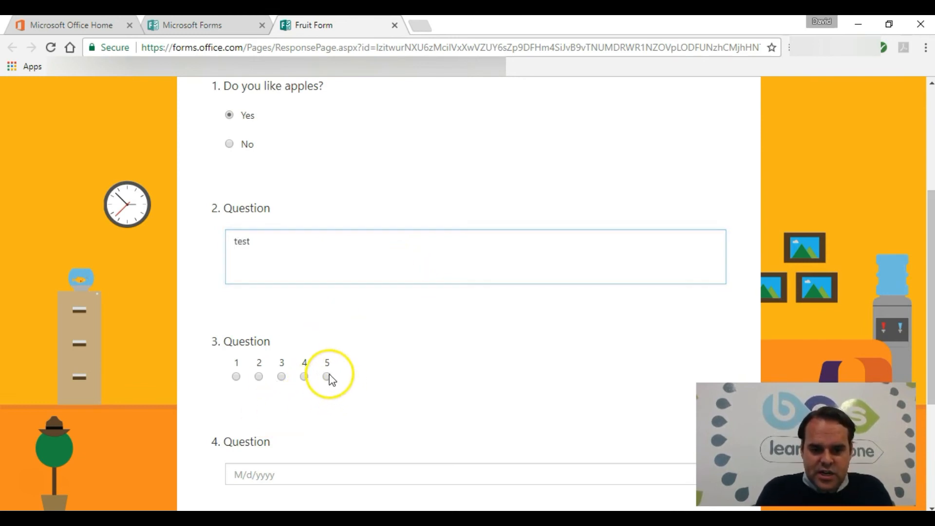
Pick 7/10/2017 as the date for the fourth question and submit the response.
drag(933, 282, 932, 382)
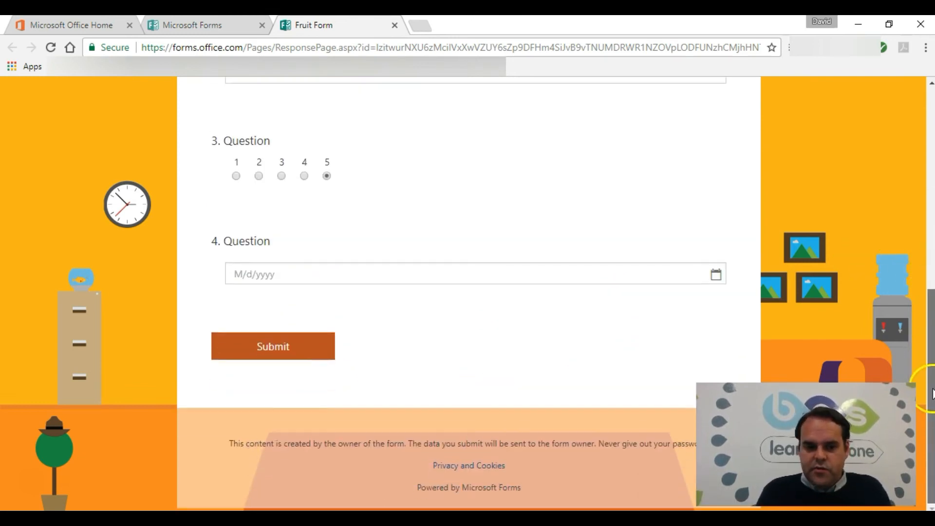
click(714, 274)
click(302, 387)
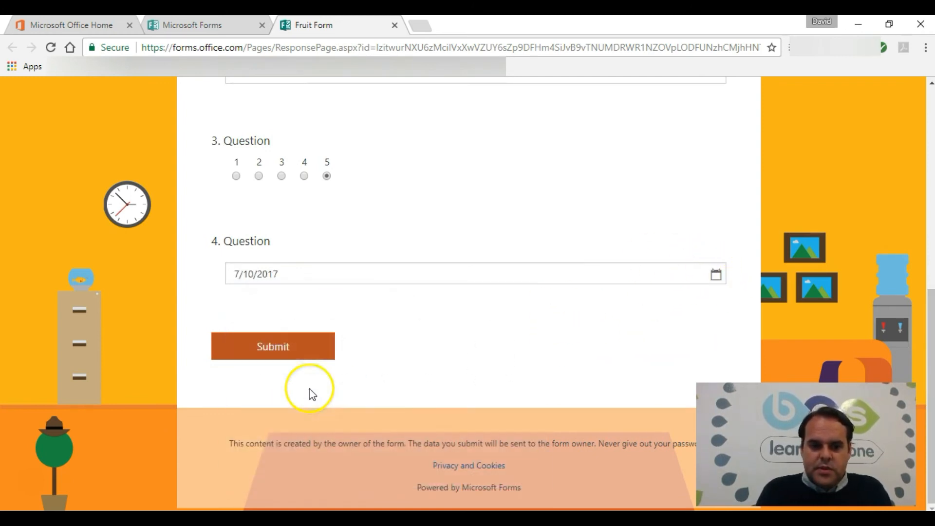
click(276, 341)
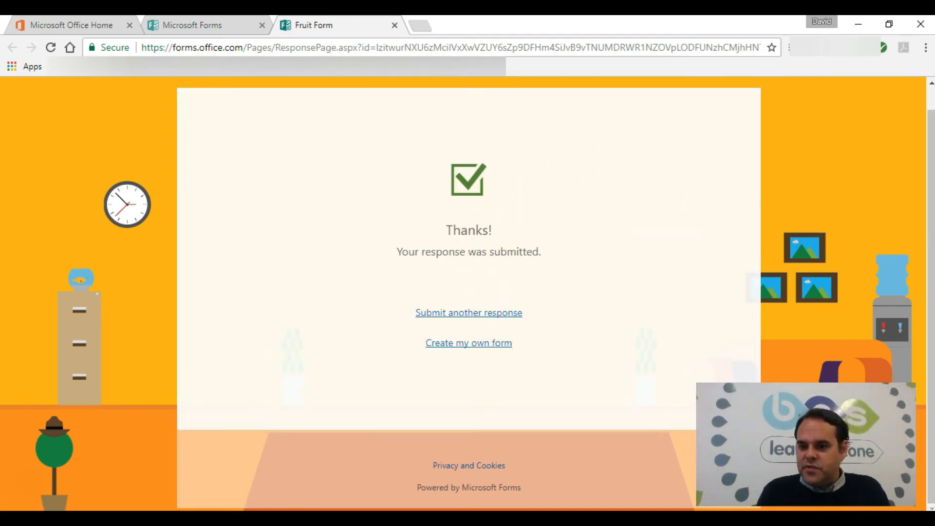
Switch back to the form editor, review the Fruit Form responses summary and its extra options, and return to the questions.
click(246, 26)
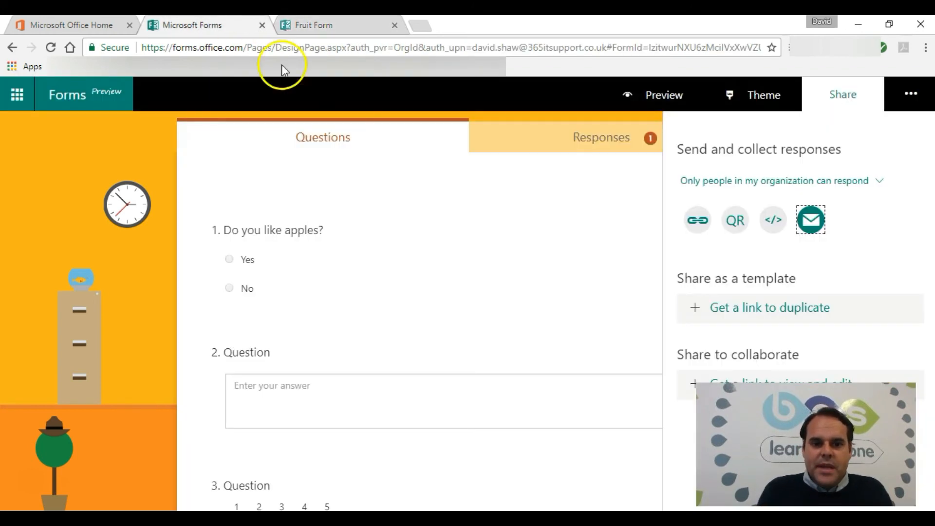
click(615, 149)
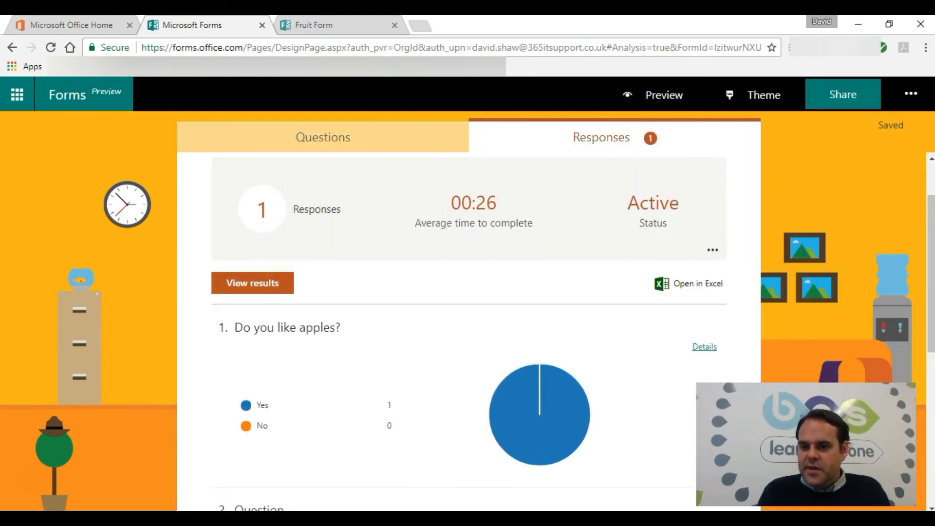
drag(930, 236, 933, 210)
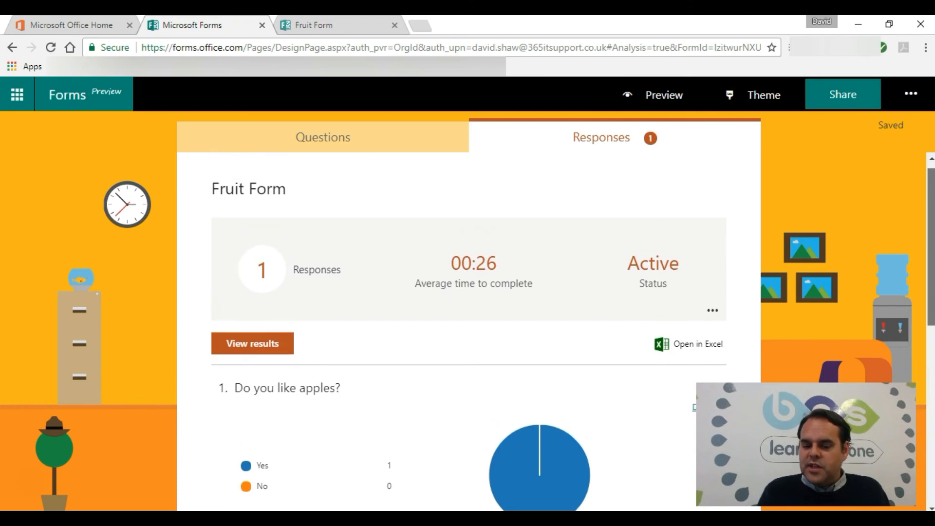
click(712, 316)
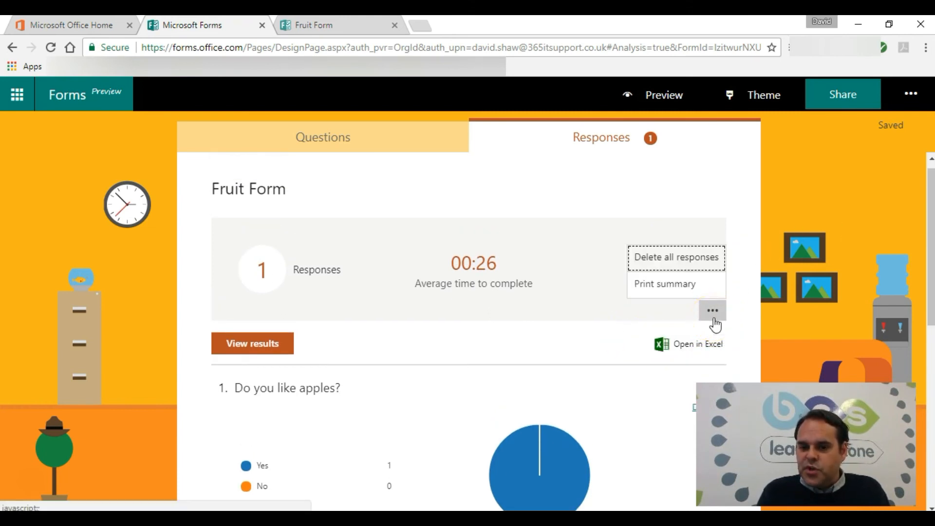
click(534, 324)
click(397, 143)
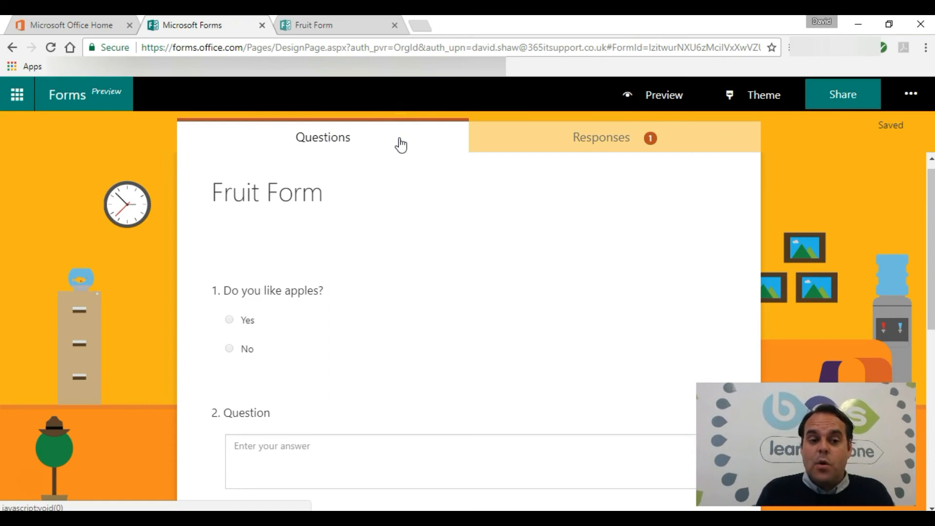
Create a new quiz from the forms overview and title it "Do you like apples".
click(72, 104)
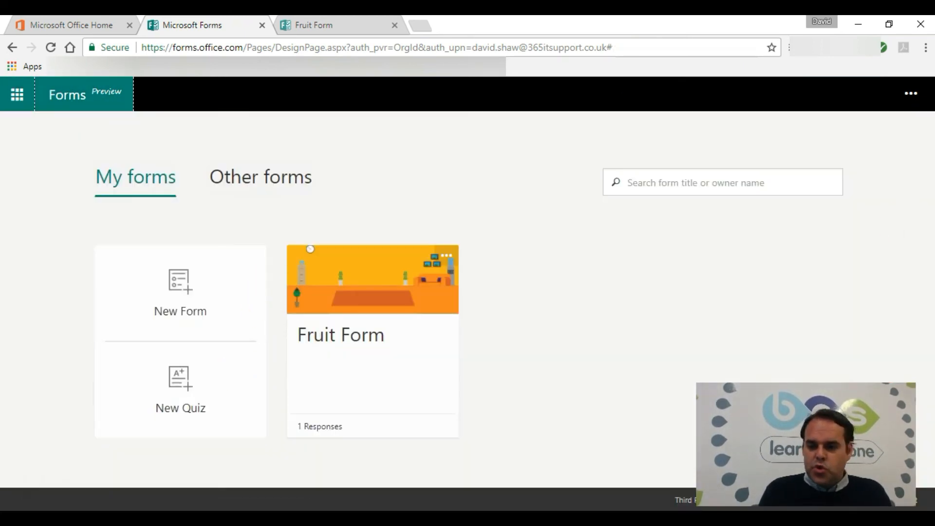
click(205, 393)
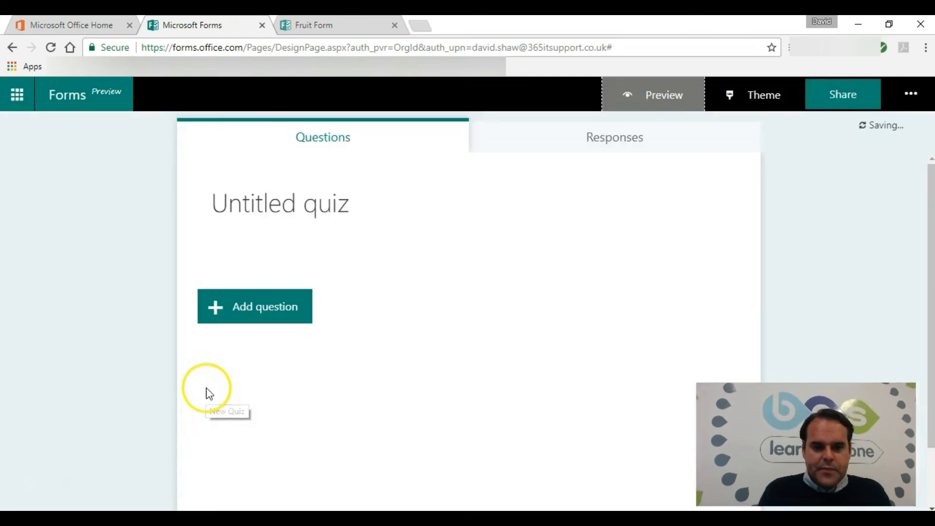
click(268, 304)
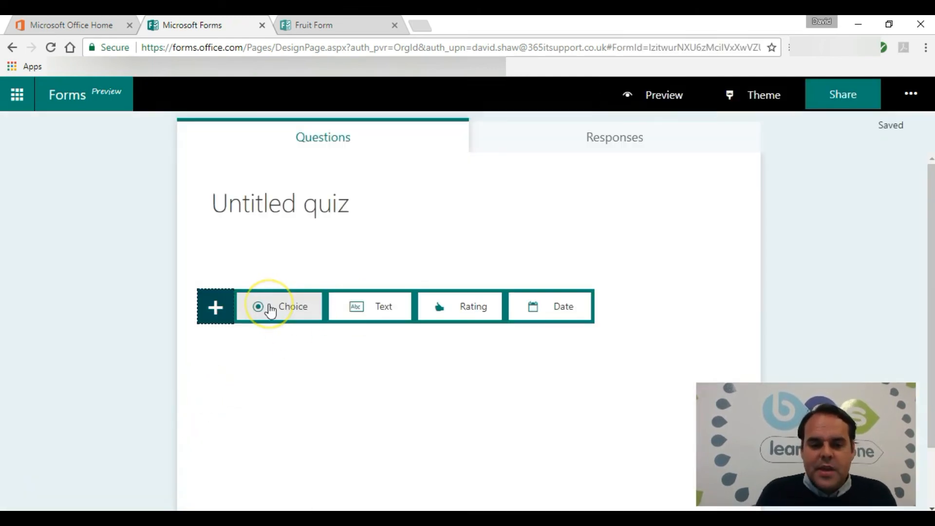
click(308, 202)
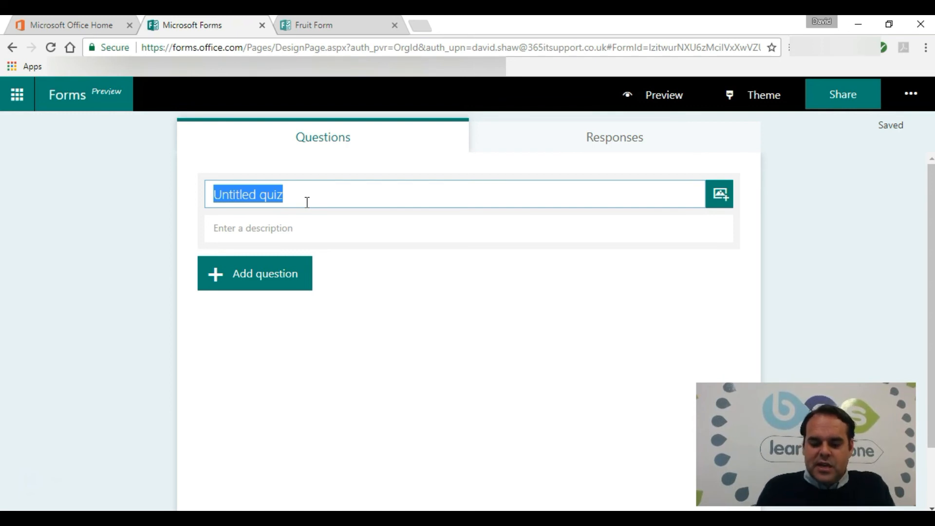
text(DO)
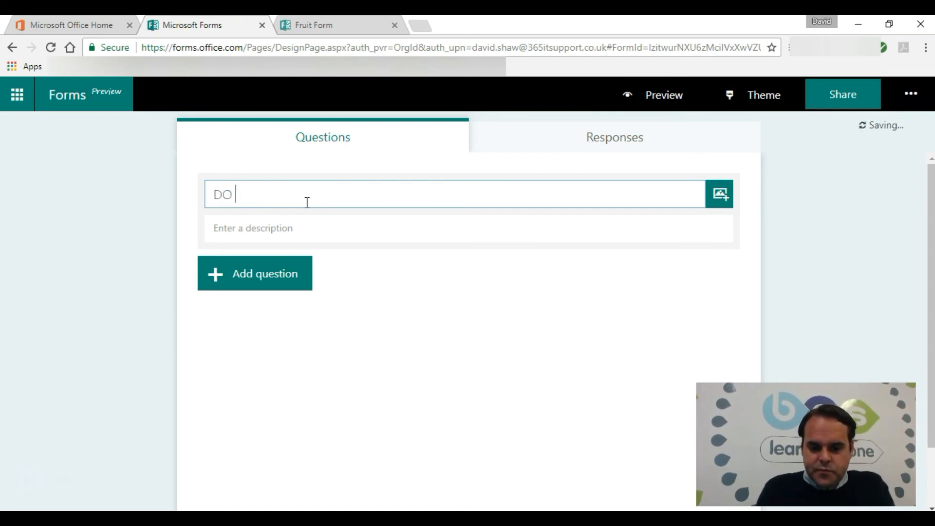
text( you like apples)
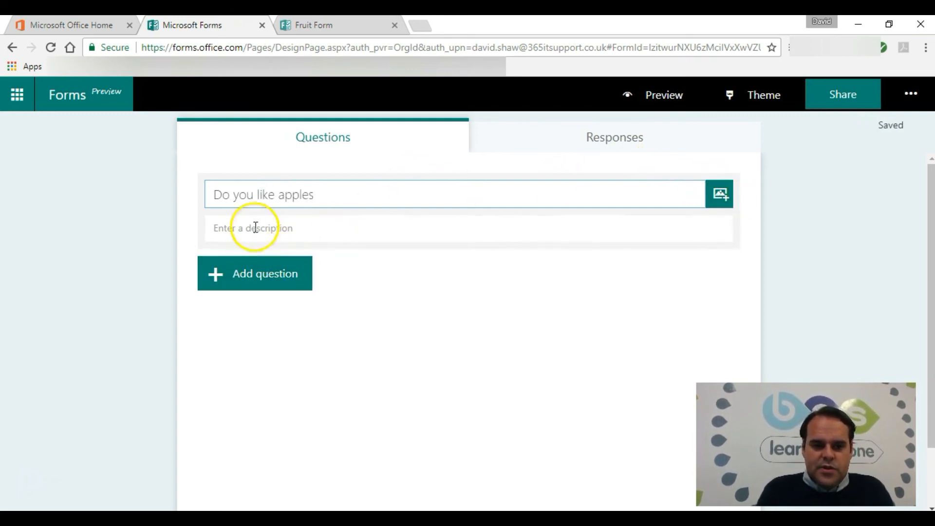
Add a choice question reading "Do you like apples" with the suggested options Yes and No.
click(273, 280)
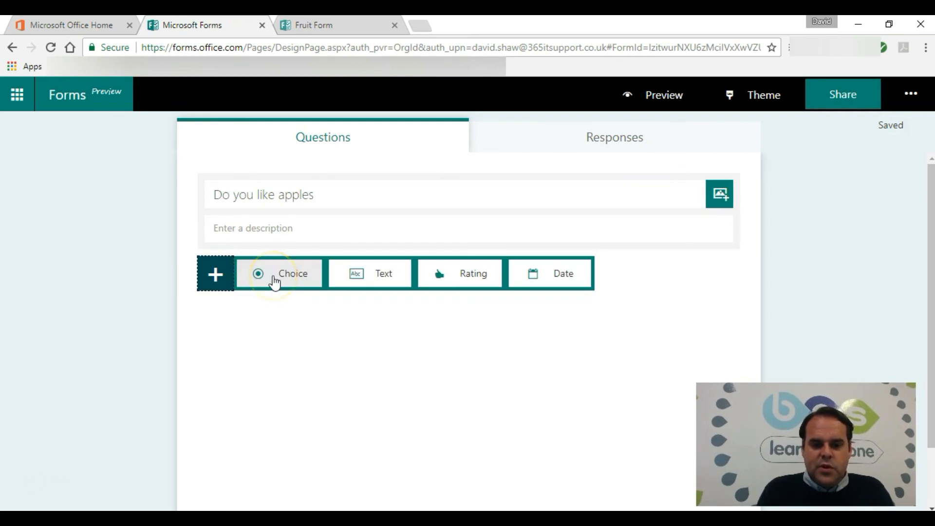
click(272, 274)
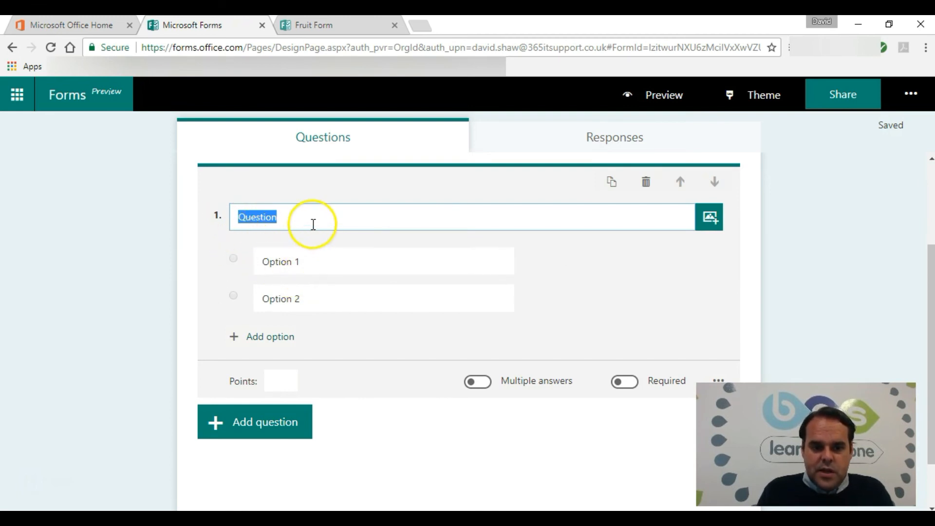
text(Do)
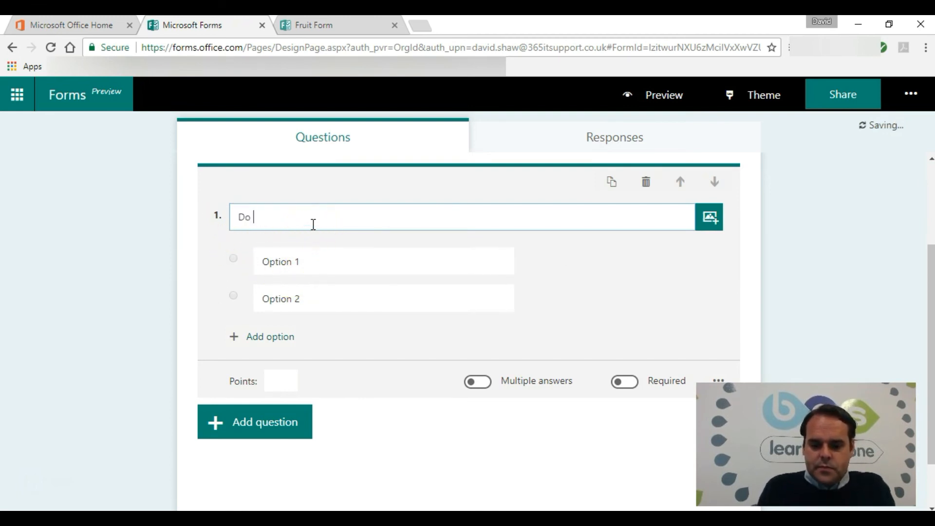
text( you like apples)
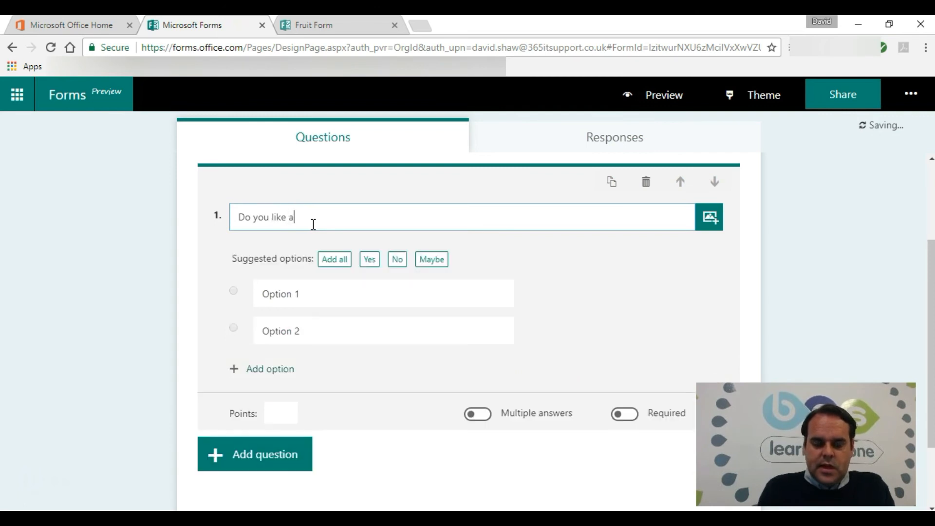
click(370, 261)
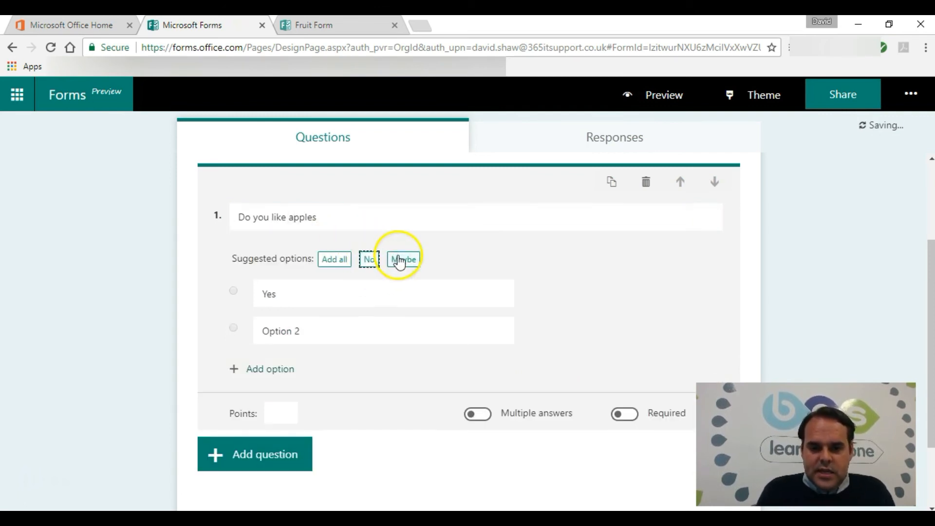
click(371, 263)
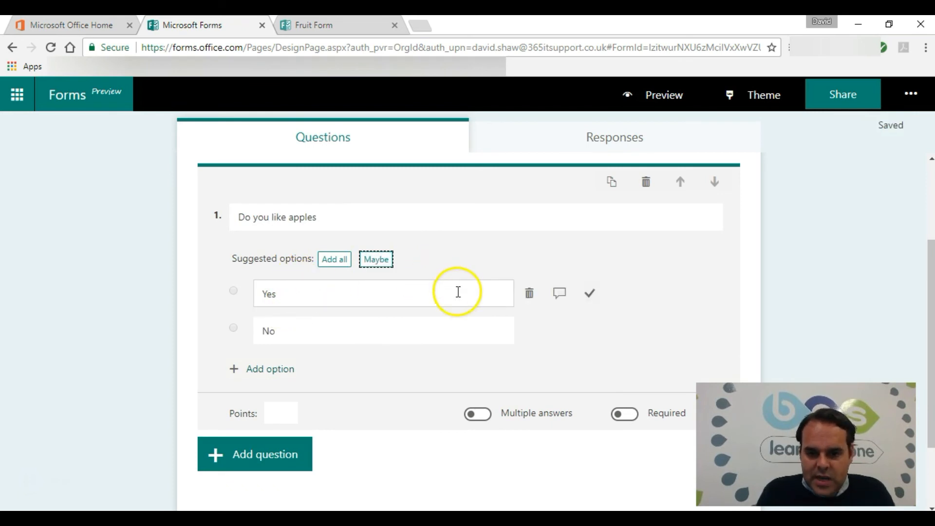
Give the Yes option the respondent message "Yay great choice" and mark it as the correct answer.
click(560, 293)
key(BackSpace)
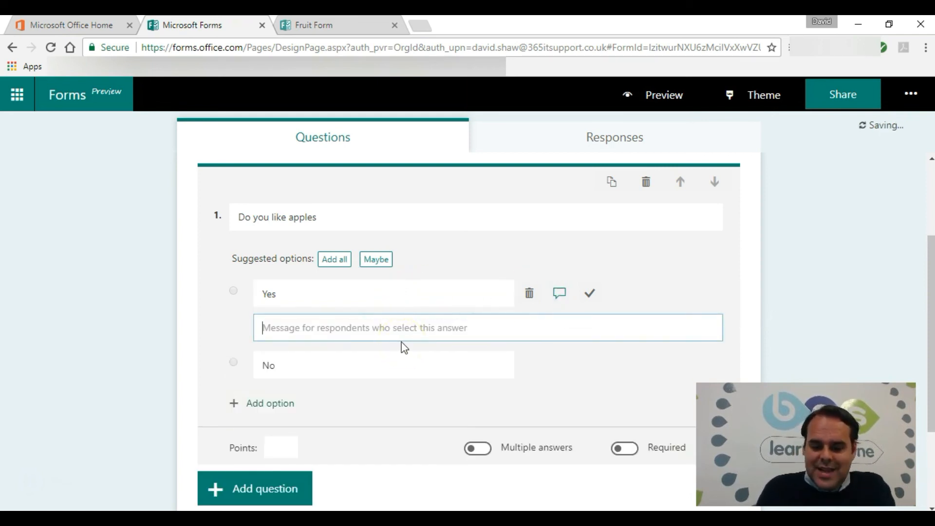
text(Yay great choice)
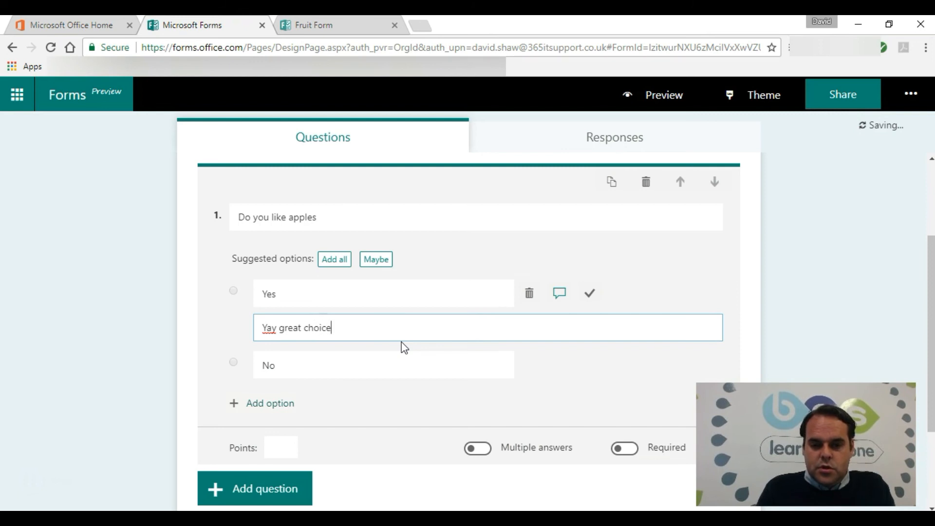
click(589, 293)
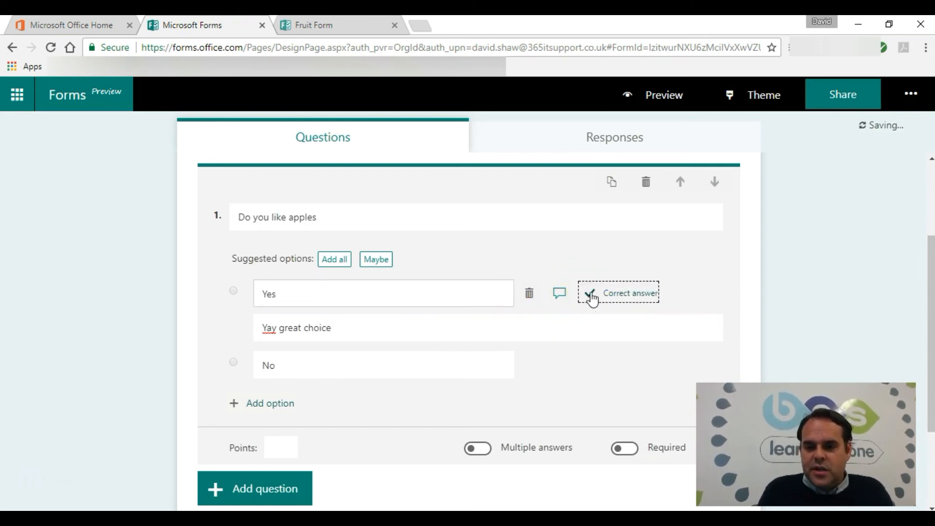
click(893, 256)
Give the No option the respondent message "Really??".
drag(931, 275, 931, 311)
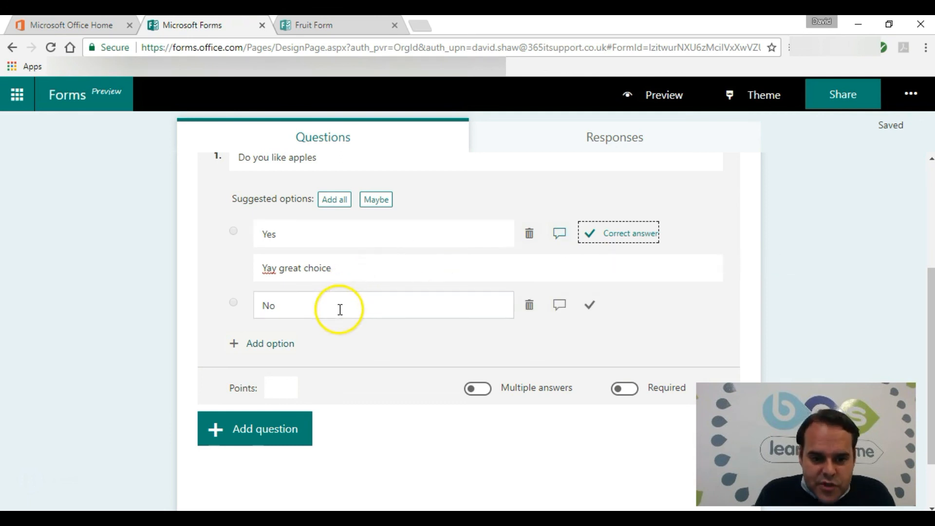
click(559, 307)
key(BackSpace)
text(rEally)
key(BackSpace)
key(BackSpace)
key(BackSpace)
key(BackSpace)
key(BackSpace)
key(BackSpace)
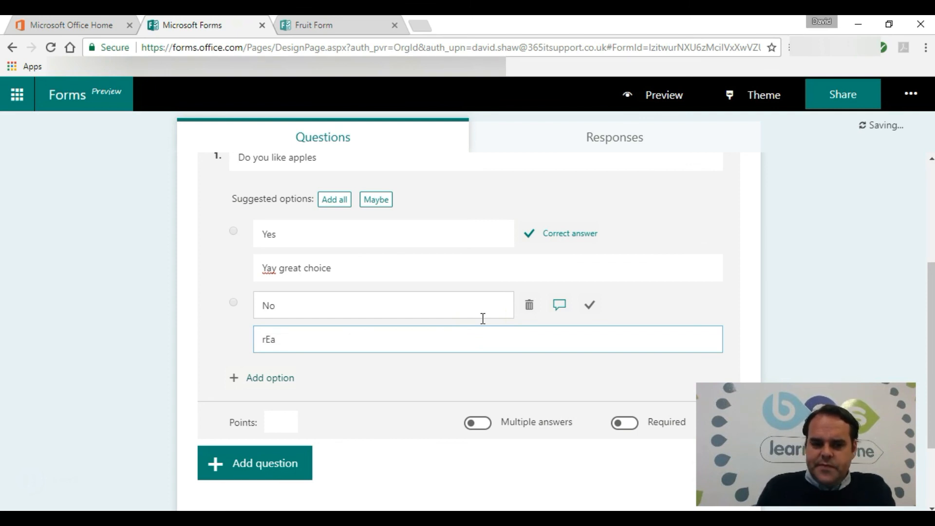
text(Reall)
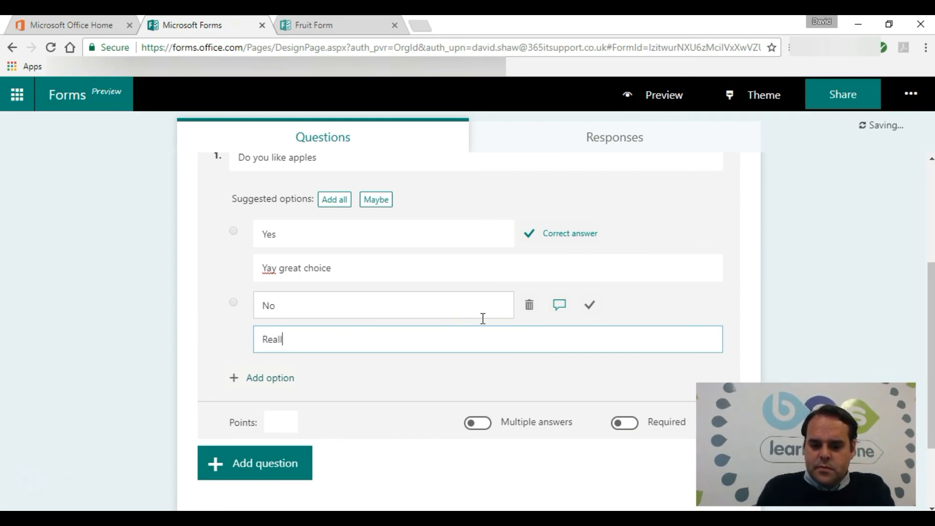
text(y??)
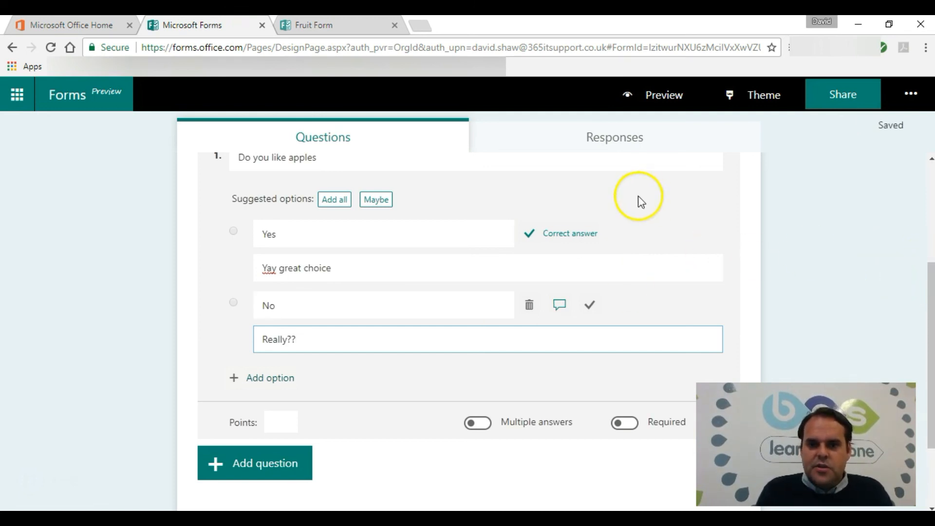
Apply the underwater octopus picture theme to the quiz.
click(762, 100)
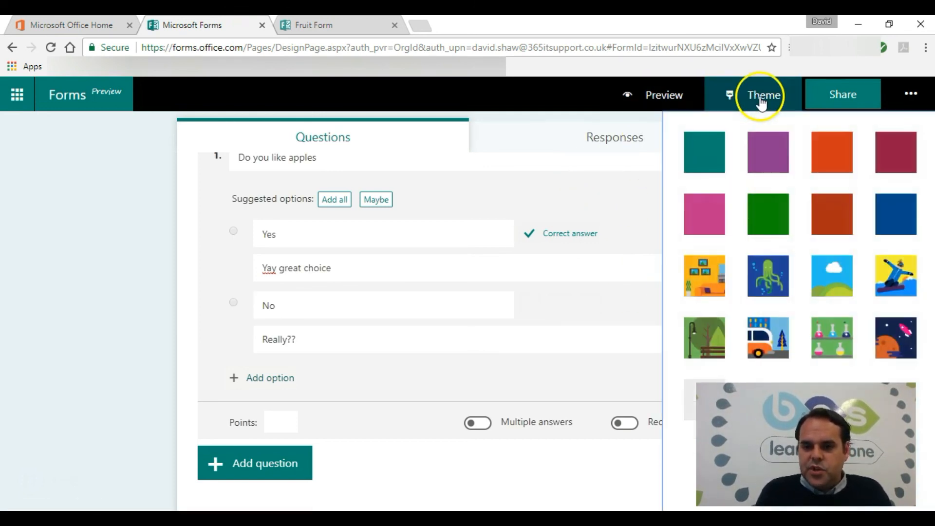
click(767, 274)
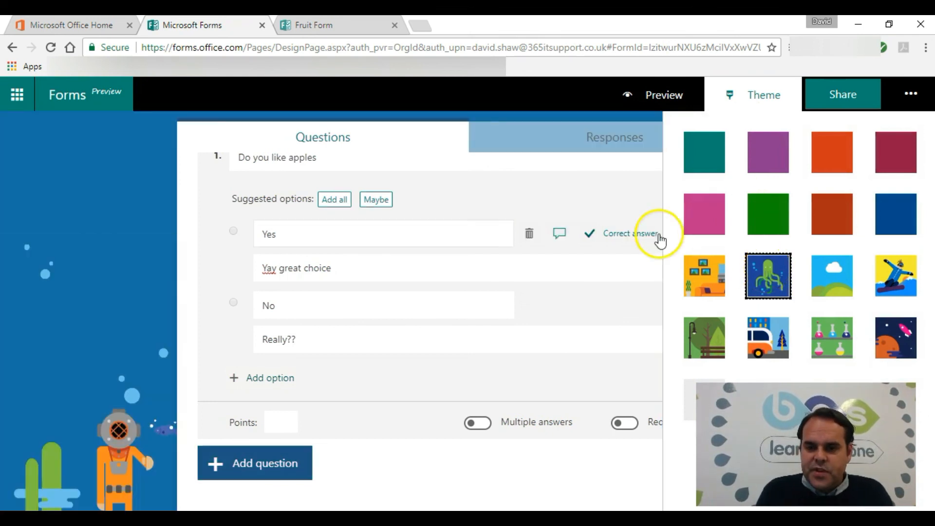
Preview the quiz, submit Yes as a test answer and examine the score and feedback.
click(680, 107)
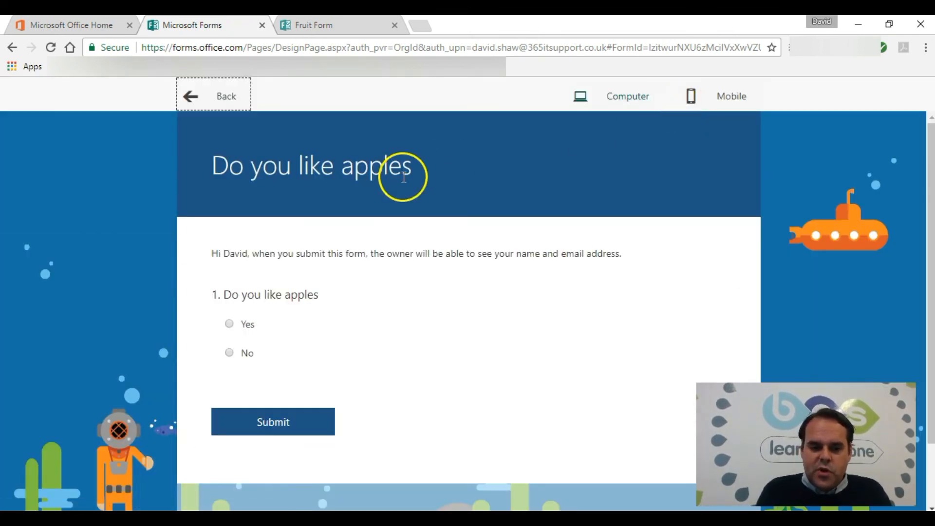
click(231, 326)
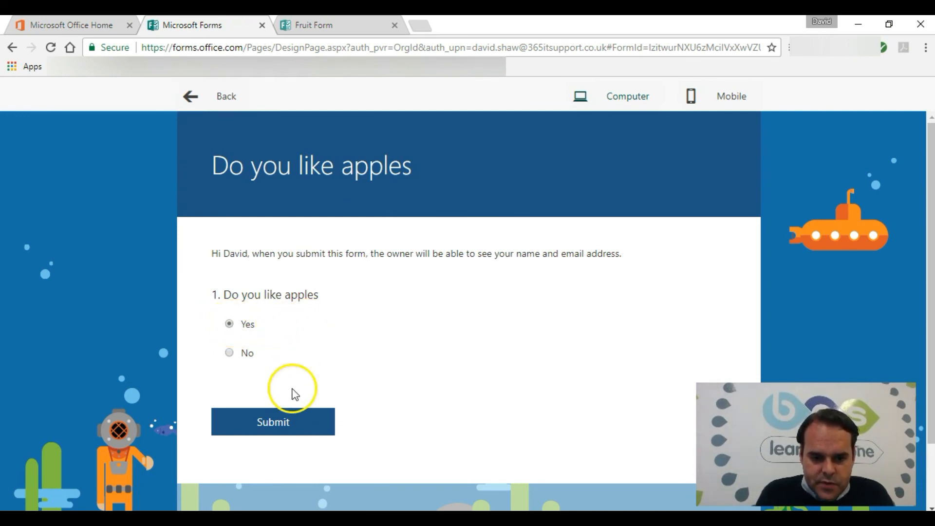
click(299, 420)
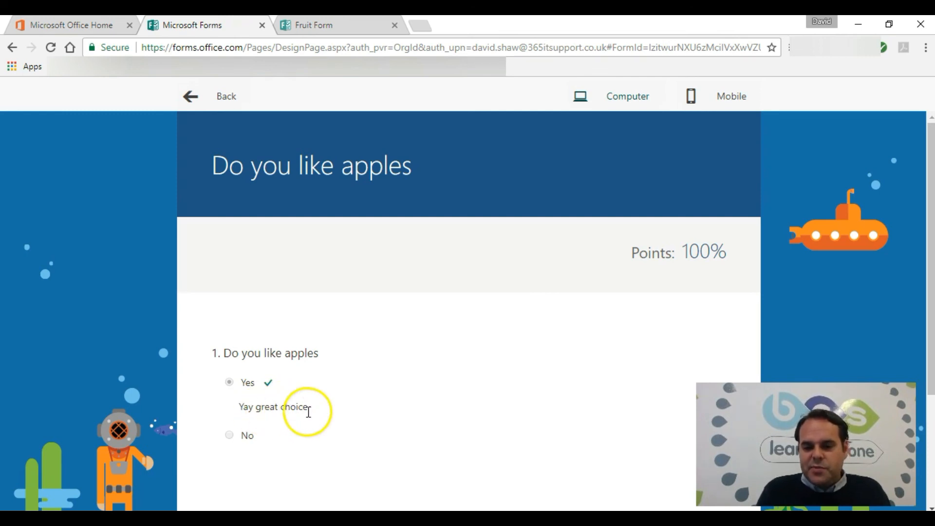
drag(920, 234, 920, 270)
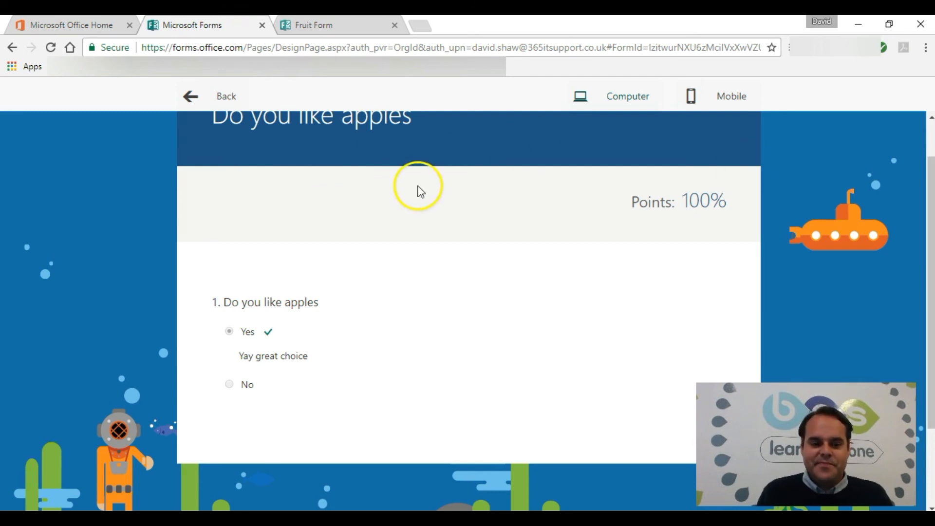
click(25, 476)
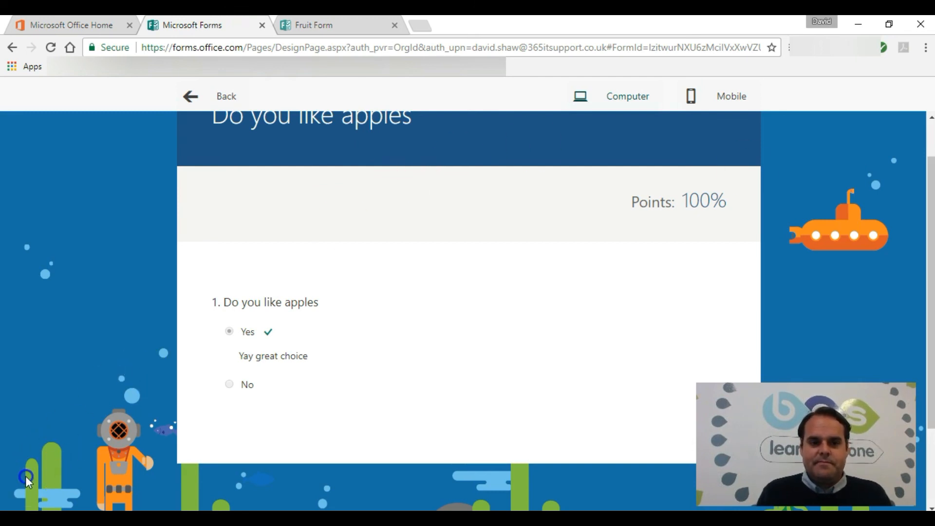